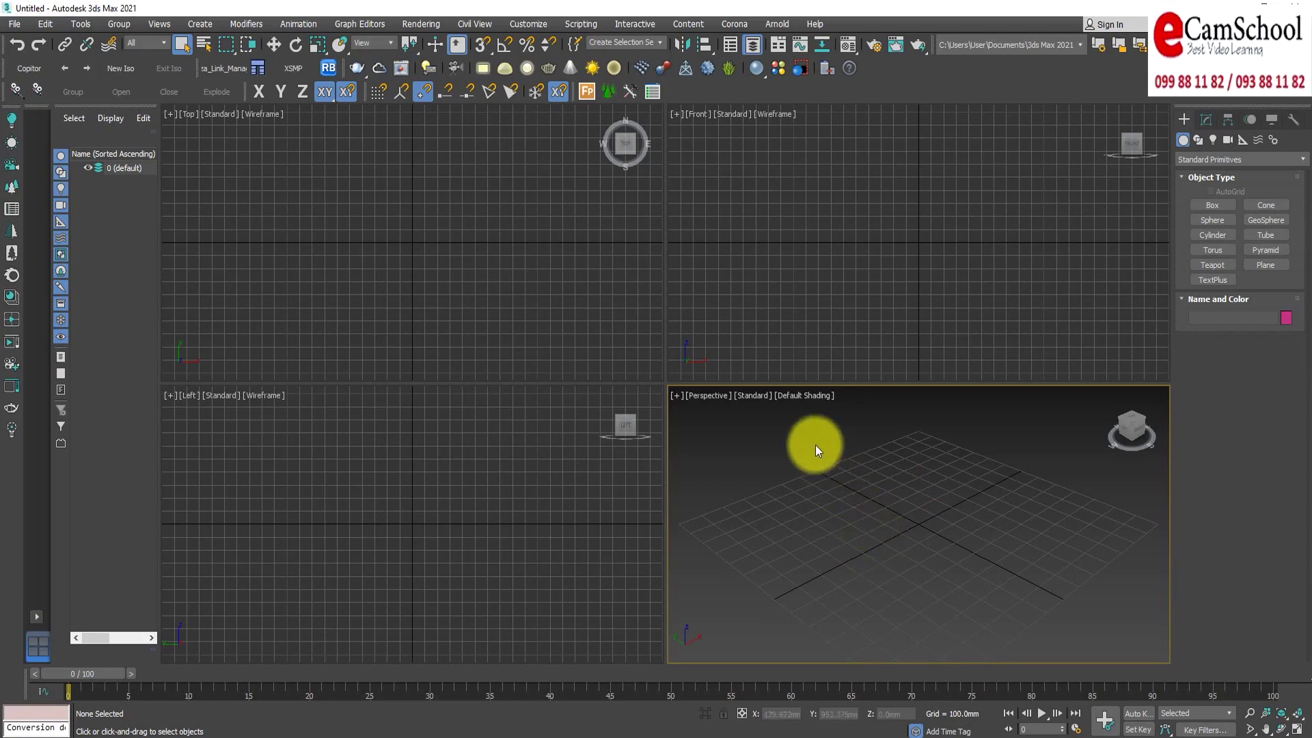
Review the Perspective and Front viewports' shading menus, then start a Plane primitive.
left_click(805, 397)
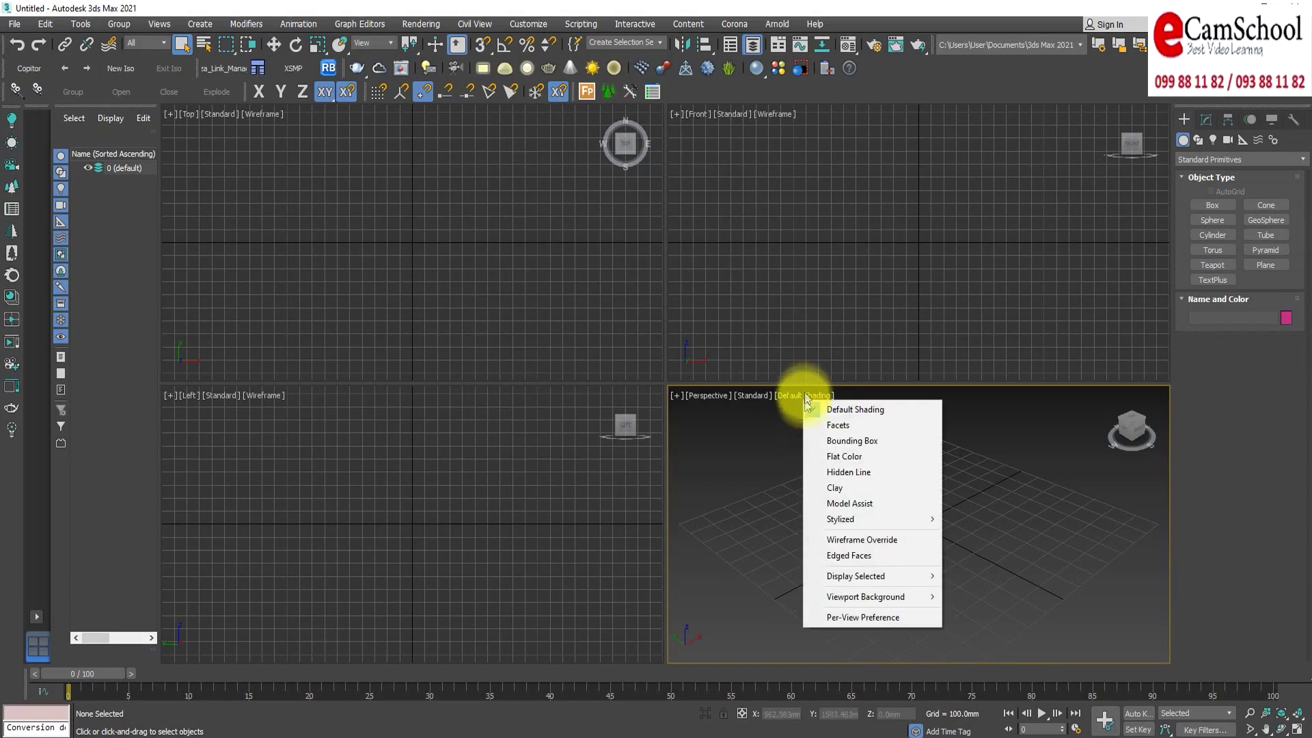
left_click(805, 396)
left_click(773, 115)
left_click(774, 486)
left_click(807, 401)
left_click(997, 479)
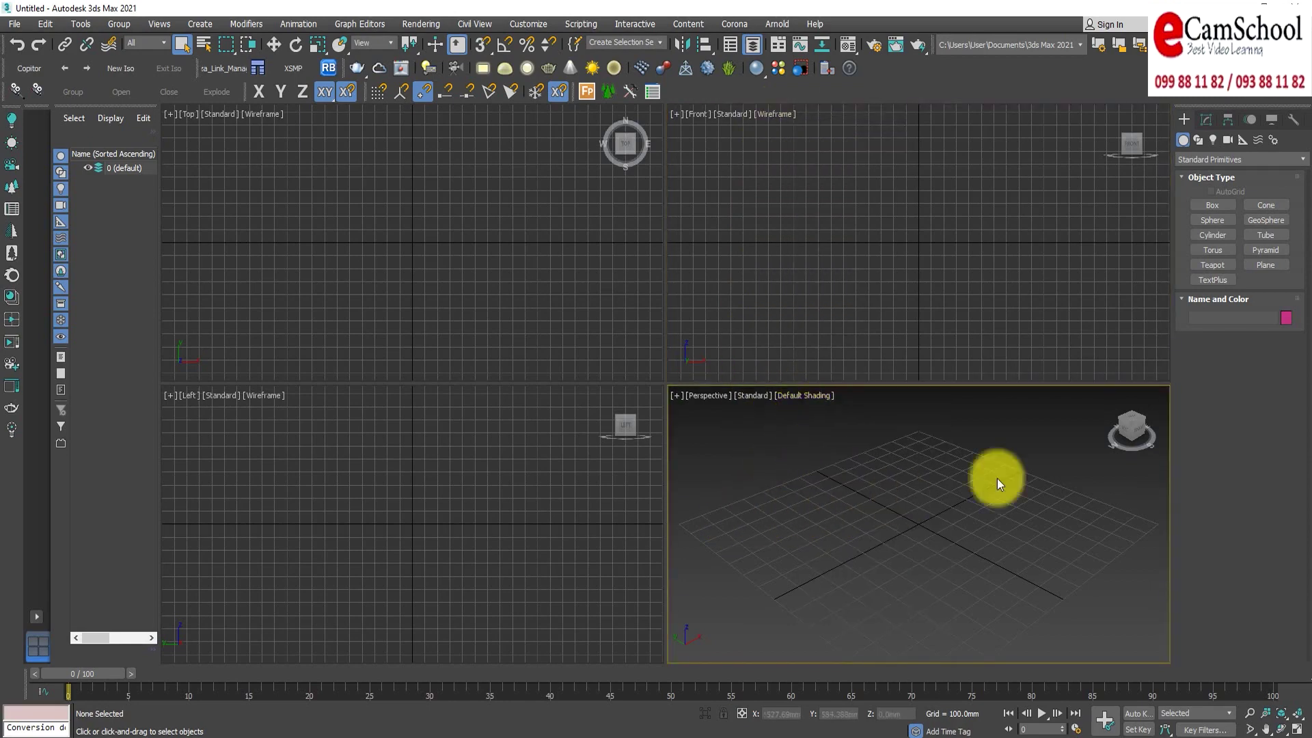
left_click(1267, 266)
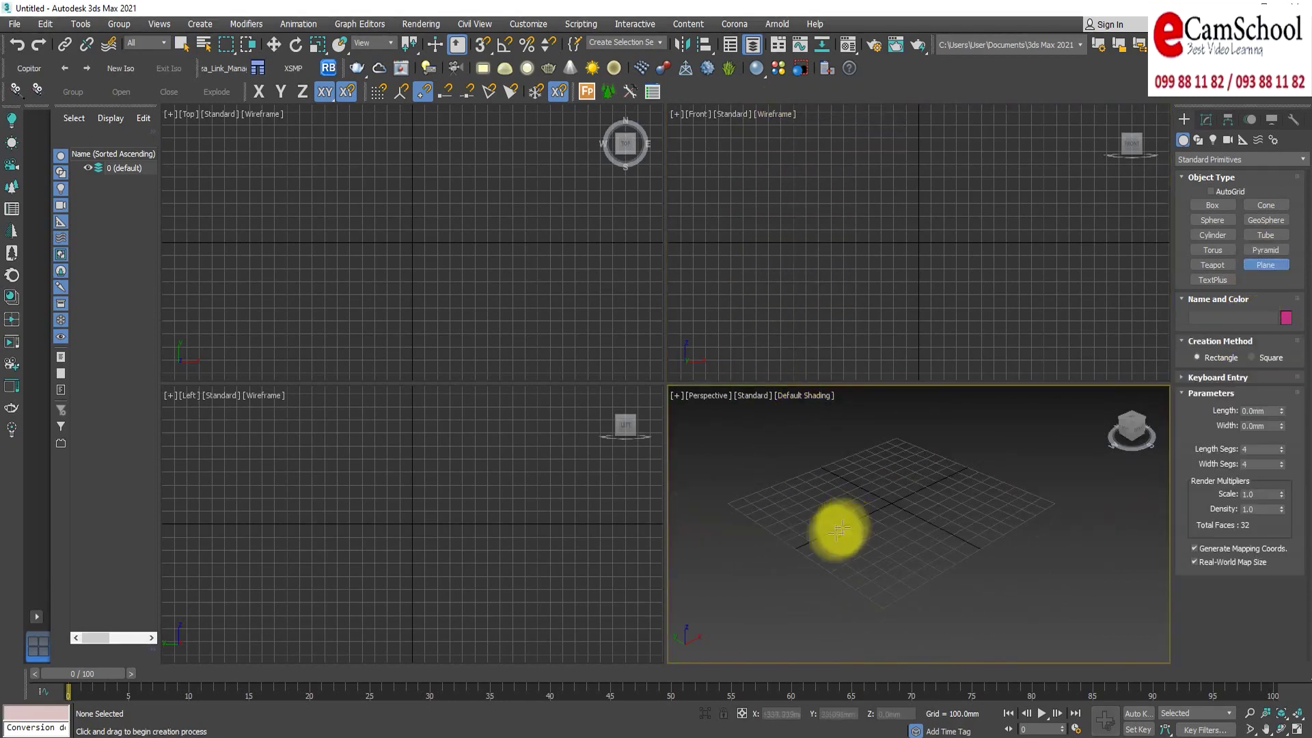
Drag out the ground plane and add a box near its left corner.
left_click_drag(723, 507, 1087, 500)
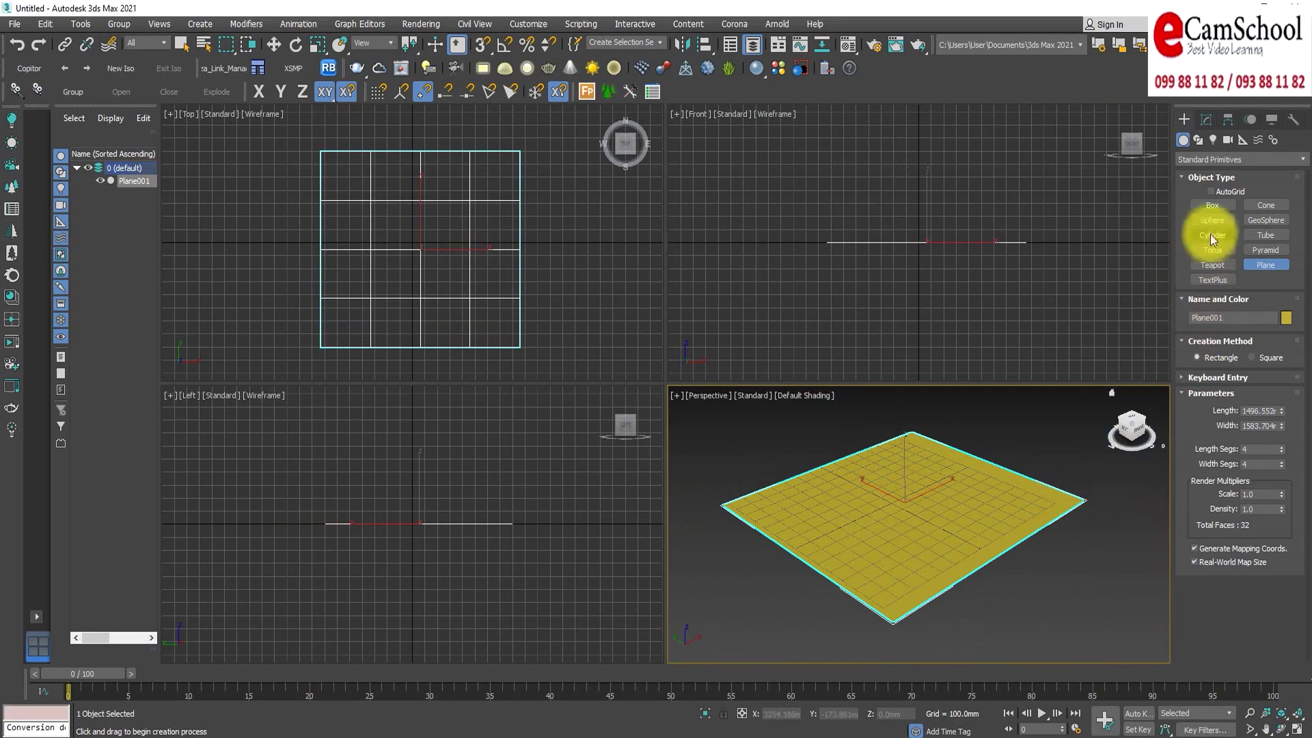
left_click(1211, 207)
left_click_drag(772, 497, 756, 530)
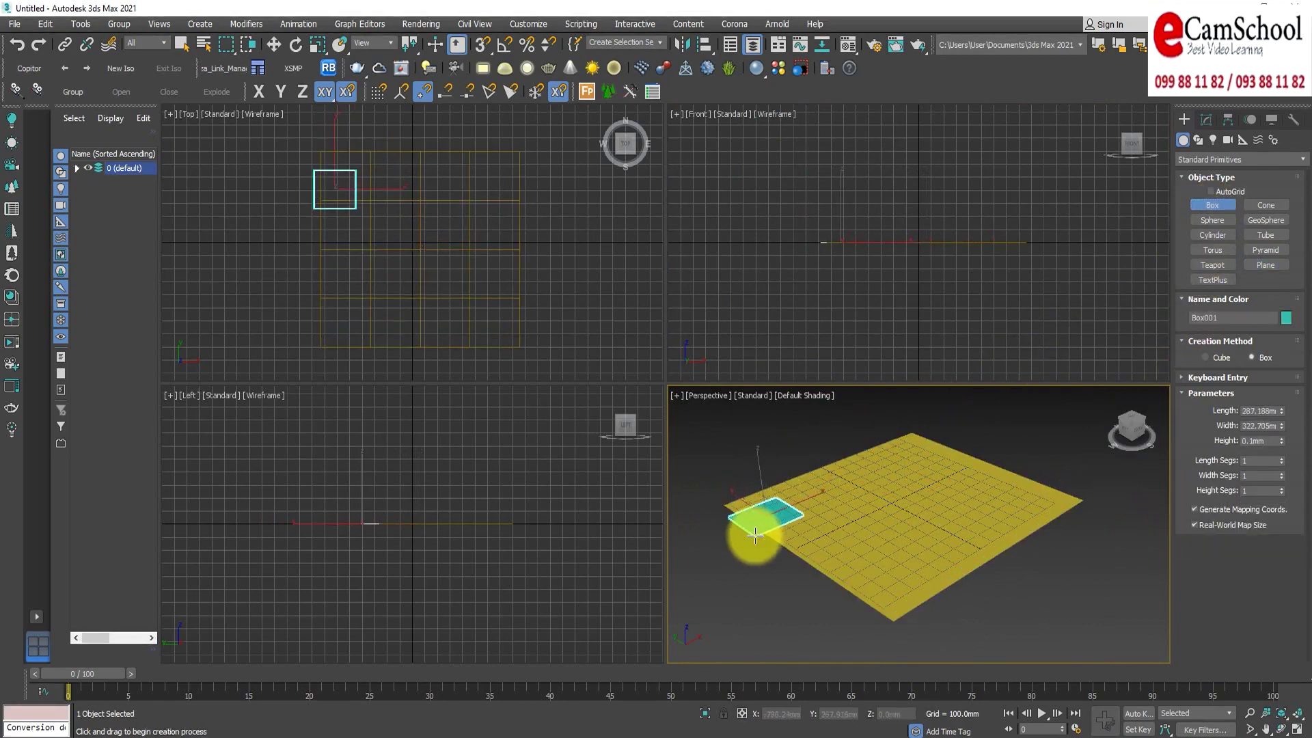
left_click(750, 482)
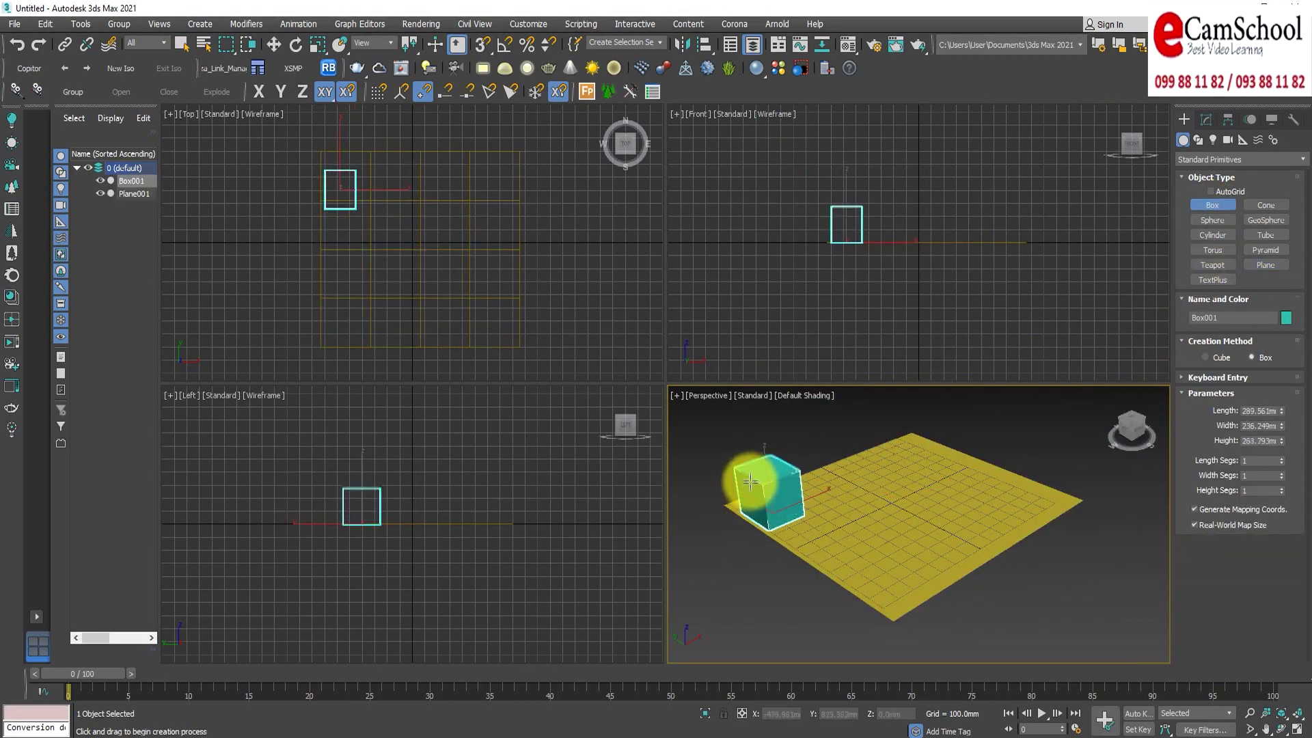
Add a cylinder and a tube standing on the plane.
left_click(1211, 235)
left_click_drag(881, 481, 912, 485)
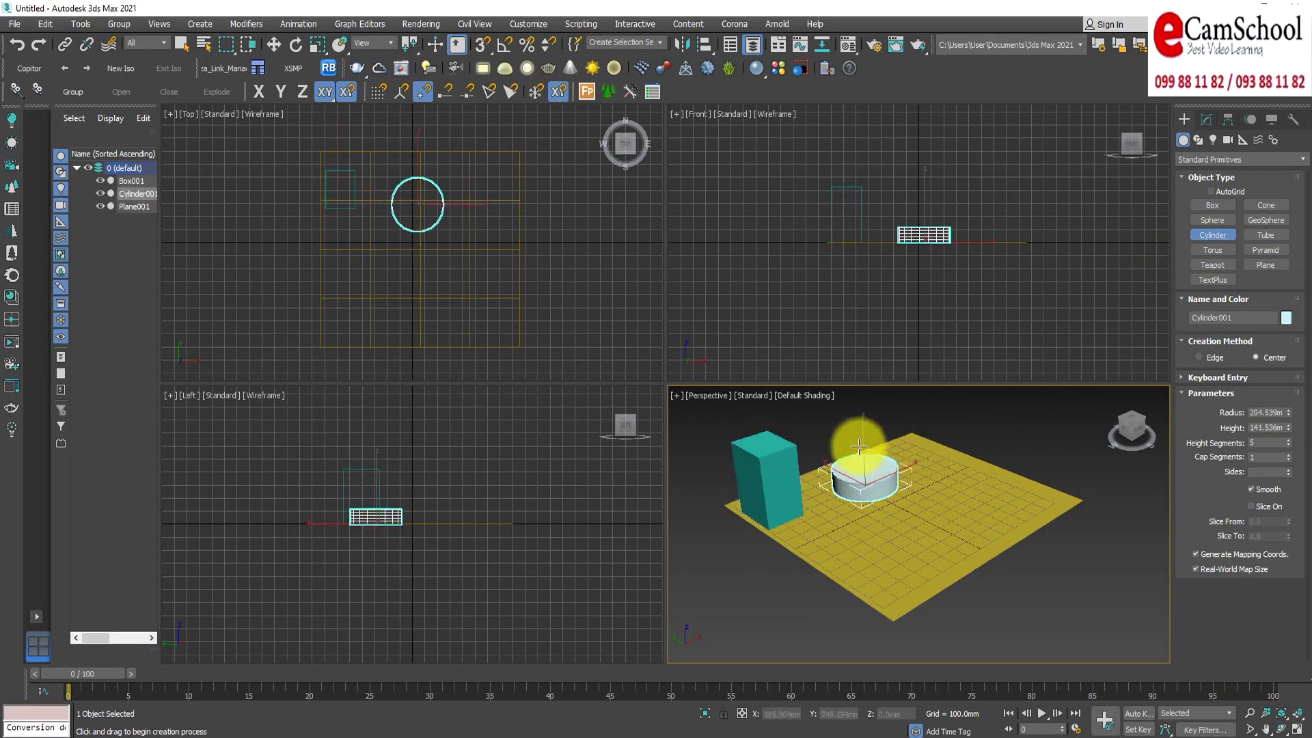
left_click(864, 382)
left_click(1265, 235)
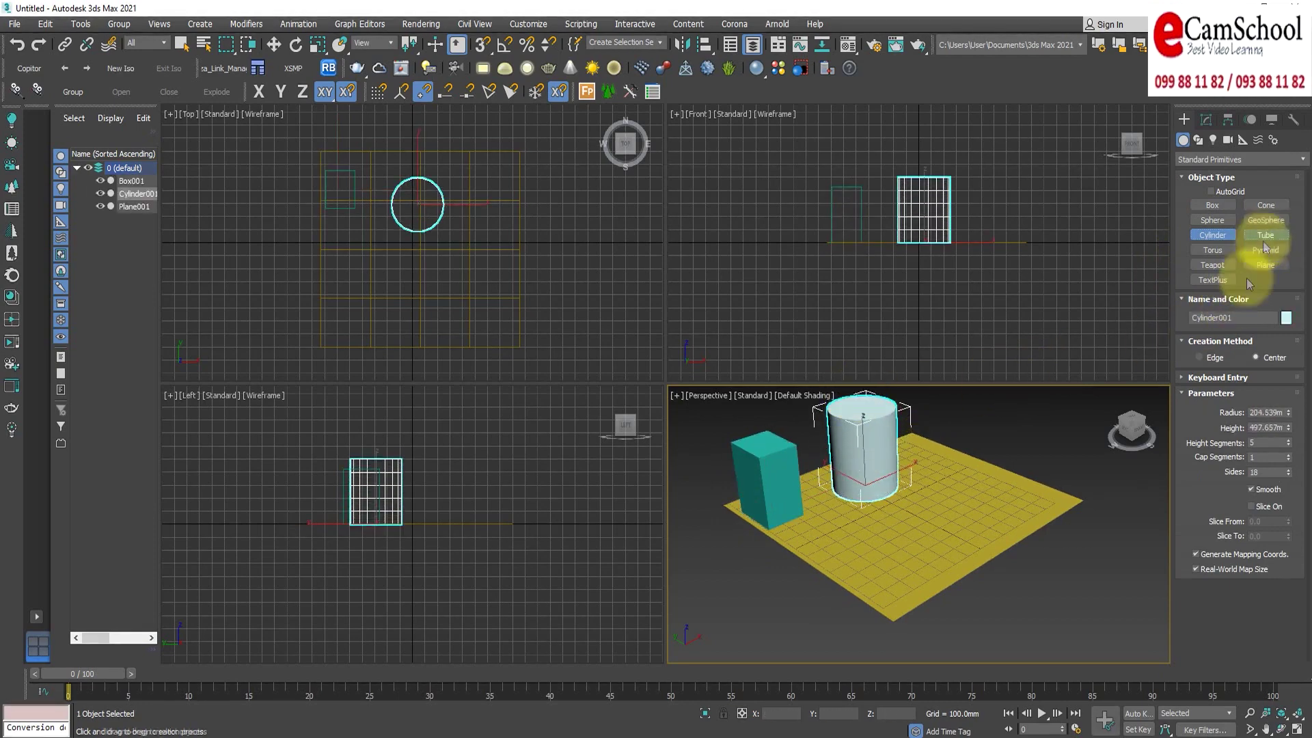
left_click_drag(890, 555, 889, 588)
left_click(890, 574)
left_click(893, 533)
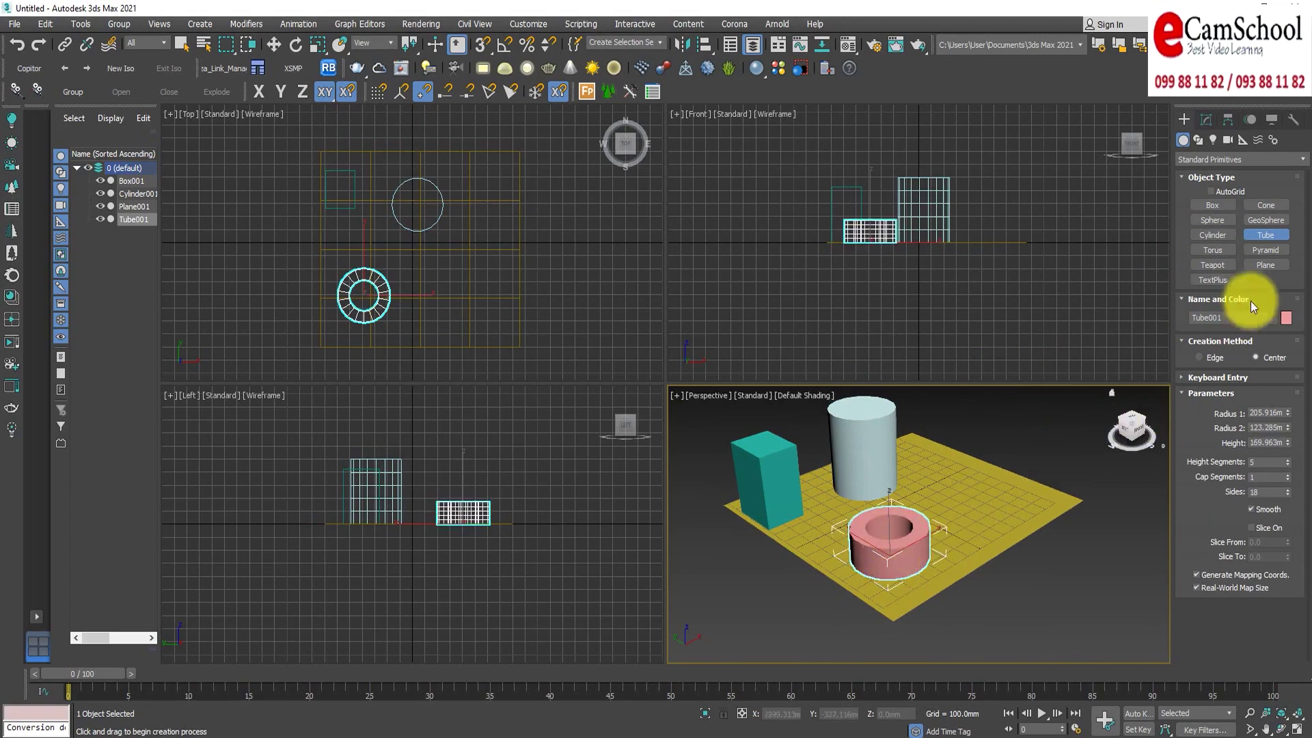
Add a teapot on the plane's right side, exit creation and clear the selection.
left_click(1223, 268)
left_click_drag(1008, 522, 1018, 536)
right_click(911, 579)
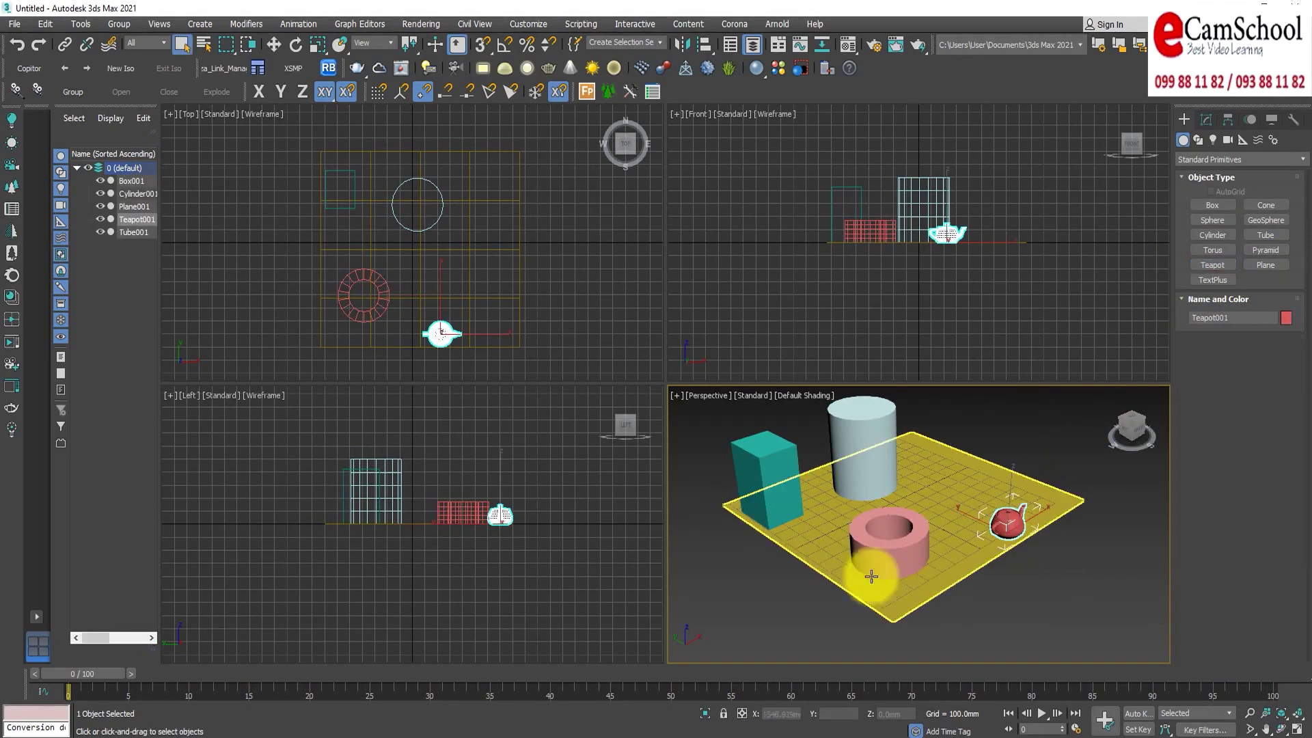
middle_click_drag(910, 579, 858, 613, "alt")
left_click(797, 625)
left_click(973, 512)
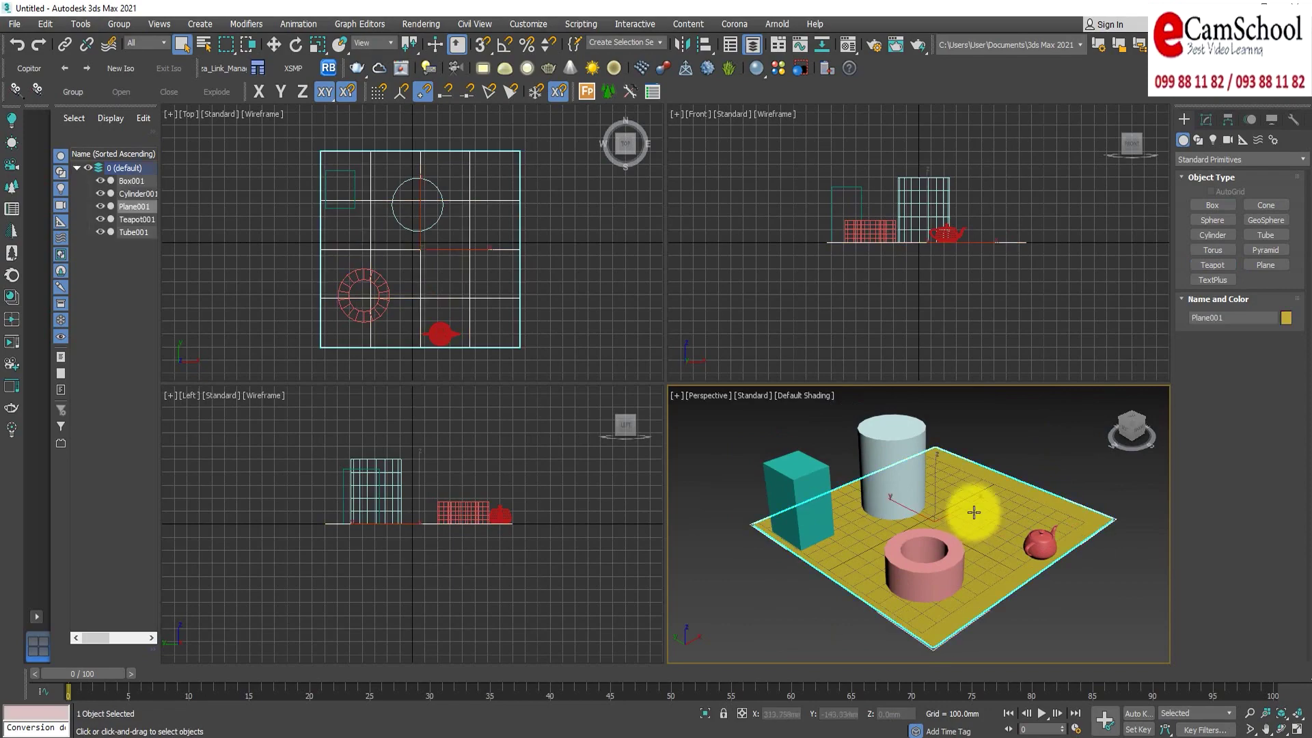
left_click(728, 601)
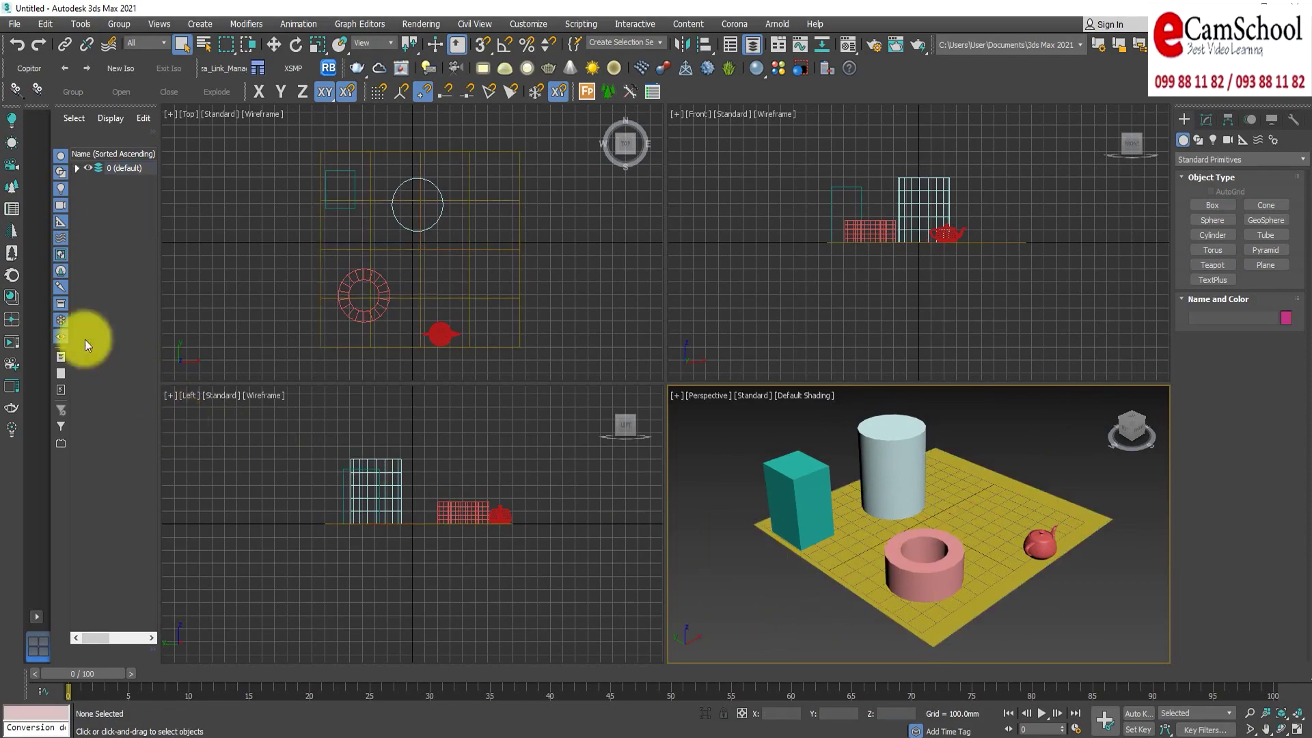
left_click(14, 297)
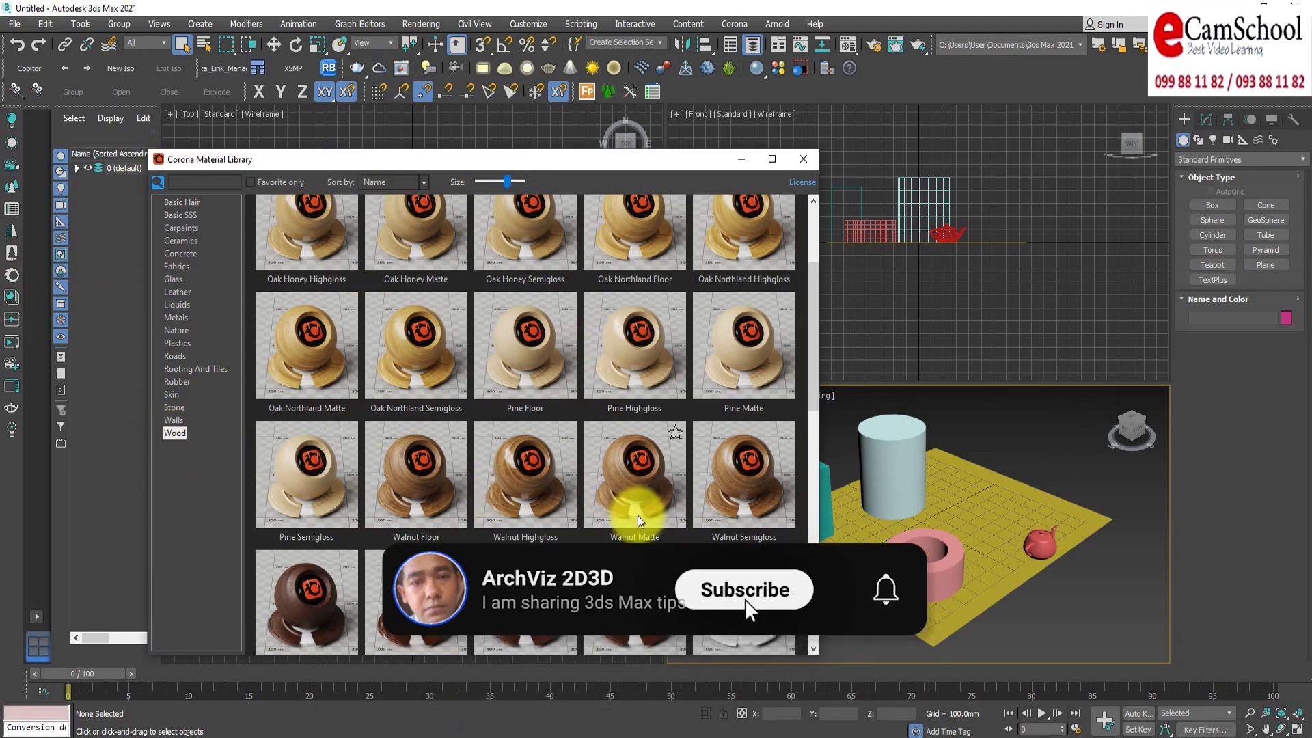
Drag a dark wood floor material from the library's Wood category onto the plane.
scroll(580, 526, "down", 2)
scroll(512, 536, "down", 1)
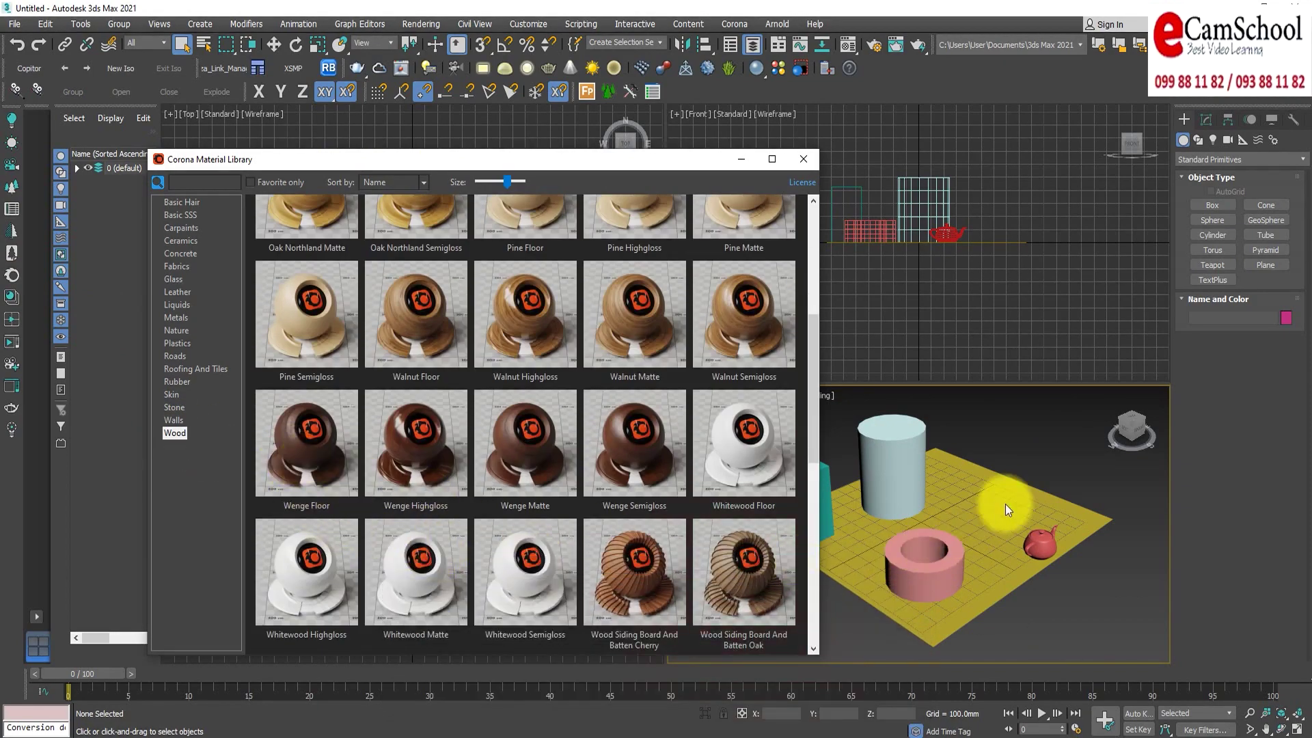
left_click_drag(1006, 504, 1006, 504)
left_click(803, 158)
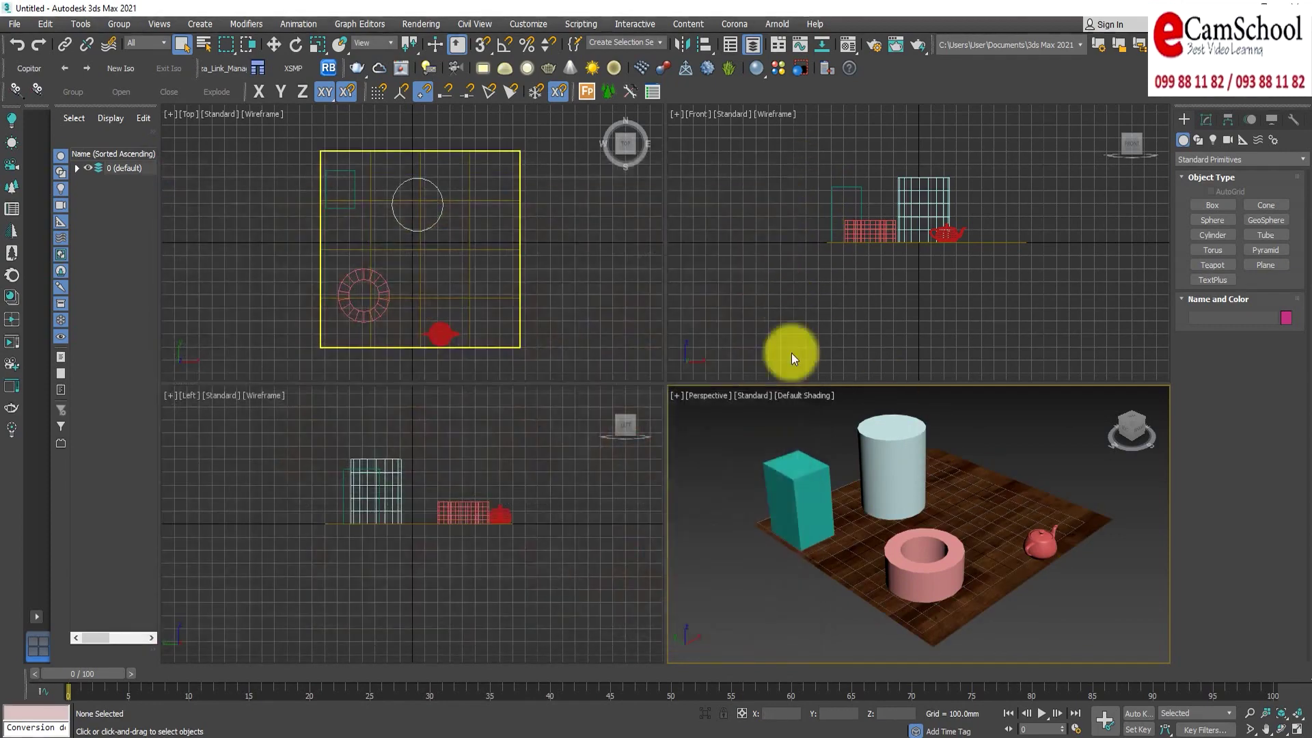
Close the Scene Explorer and maximize the Perspective viewport.
left_click_drag(117, 105, 391, 343)
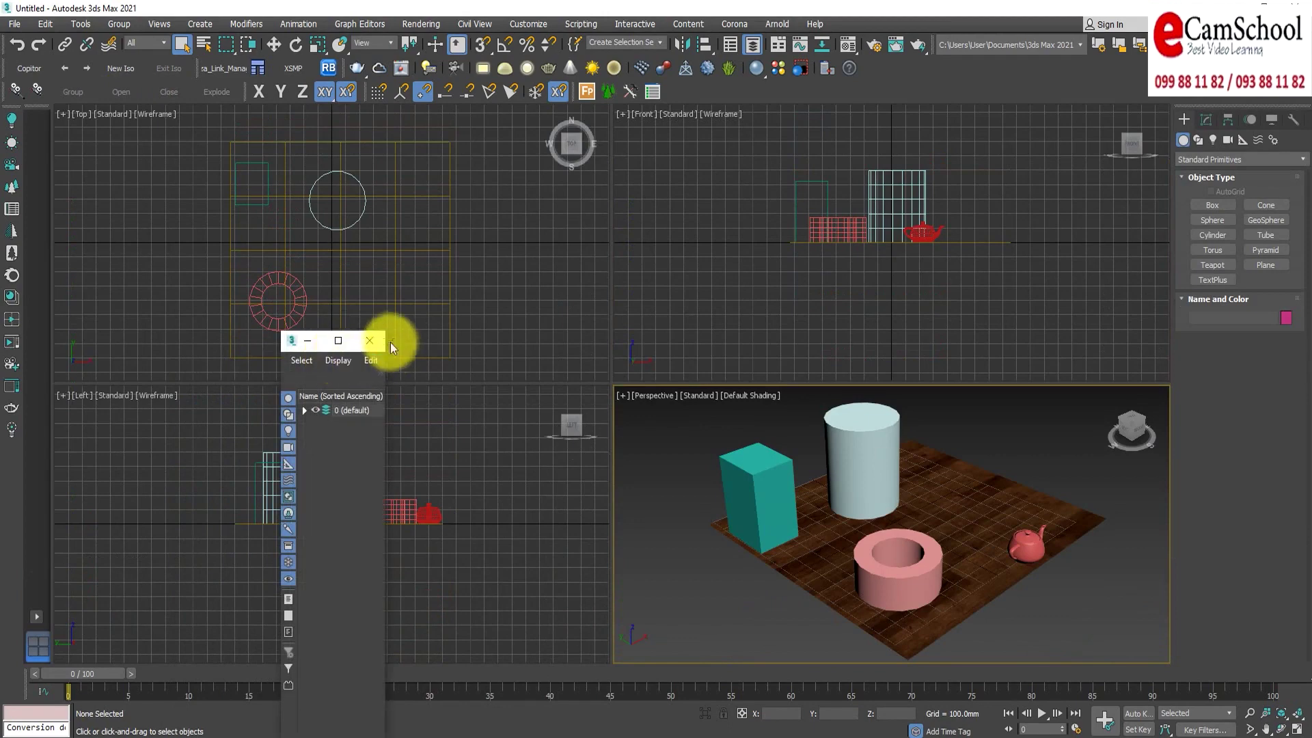
left_click(376, 342)
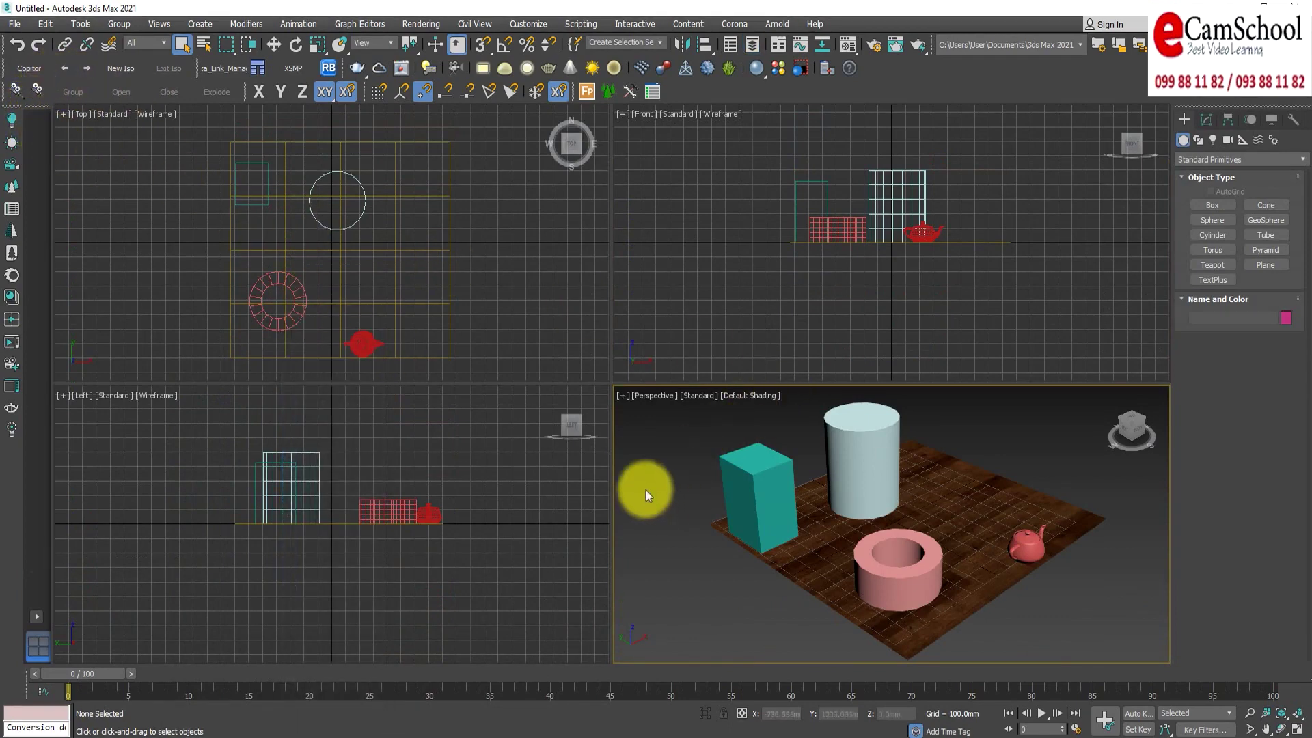
left_click(1296, 729)
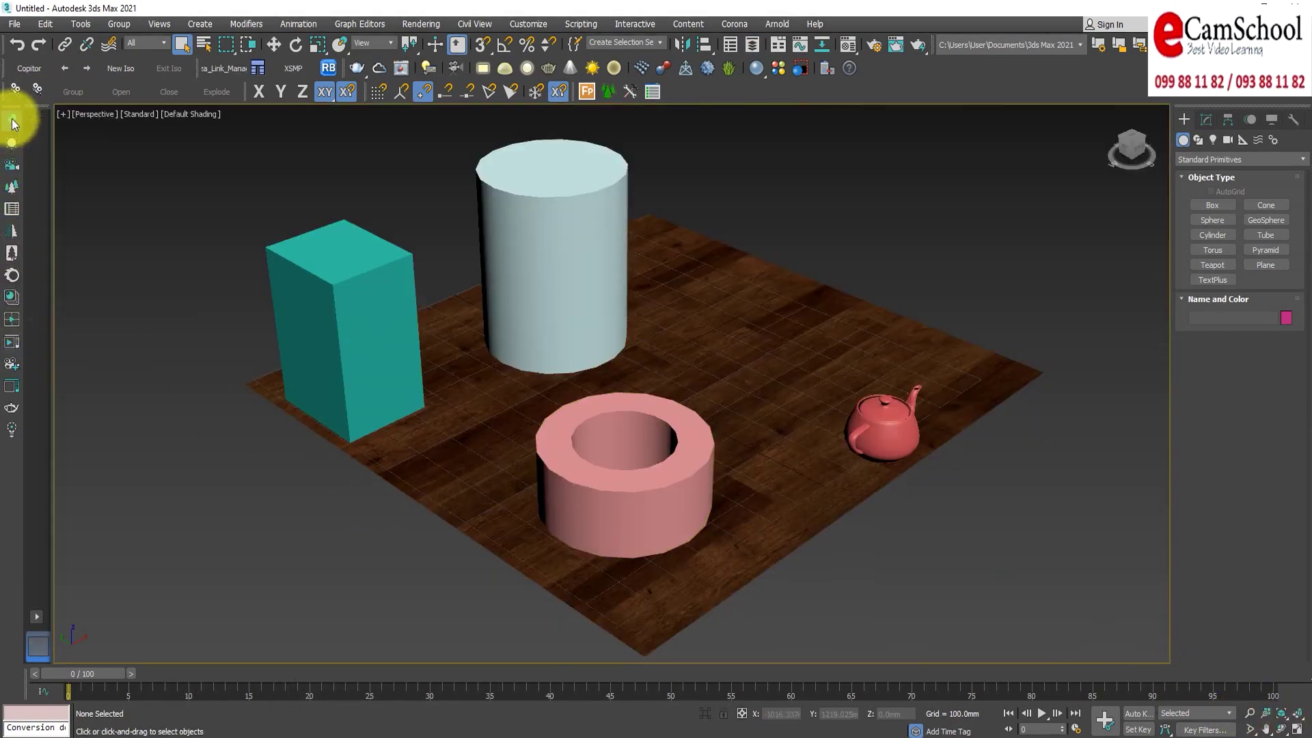
Place a CoronaLight right of the teapot and move it higher above the floor.
left_click(11, 123)
left_click(968, 387)
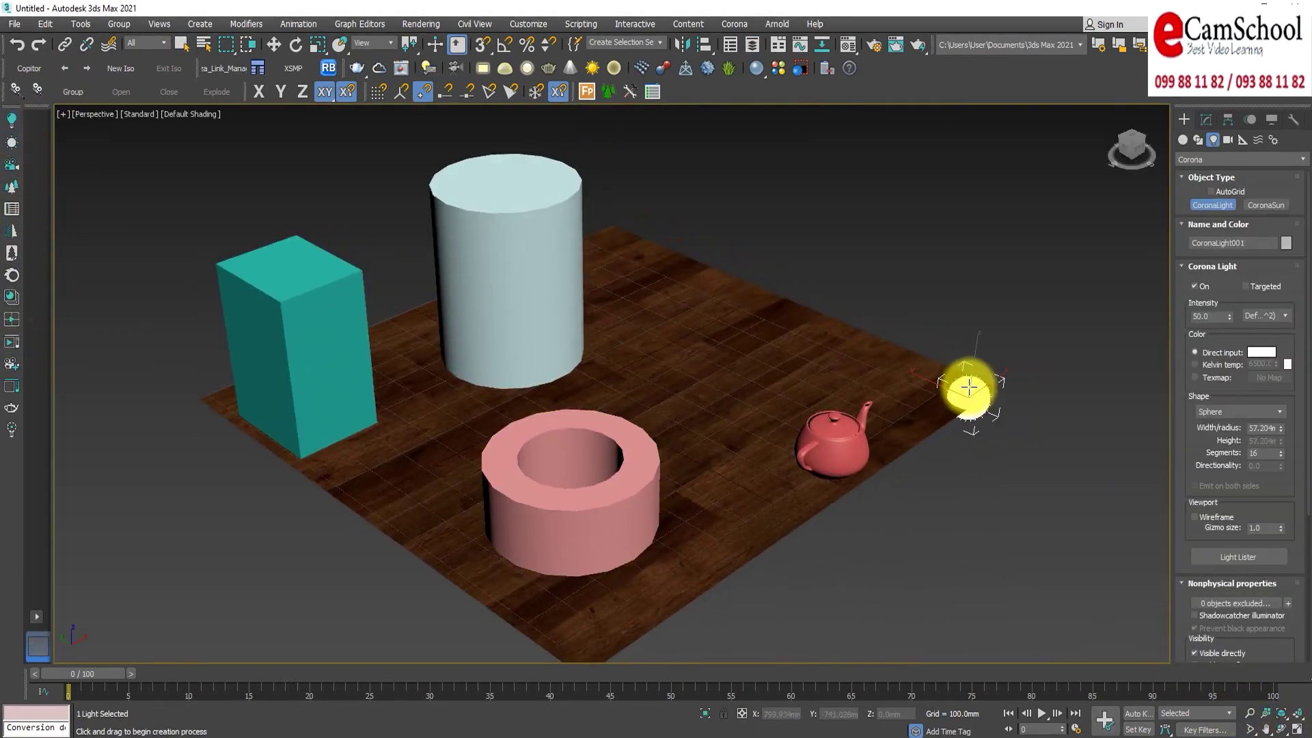
right_click(1004, 343)
left_click(273, 46)
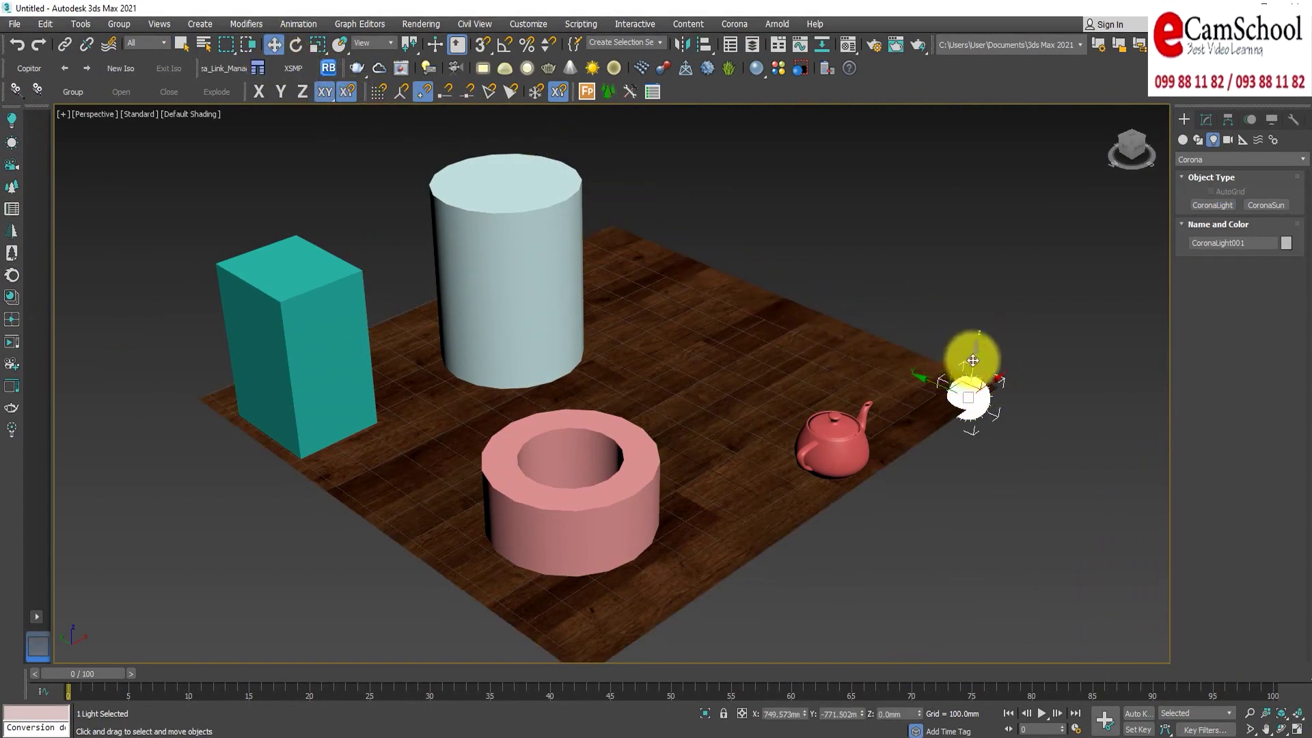
left_click_drag(972, 360, 901, 281)
left_click(694, 264)
left_click(154, 260)
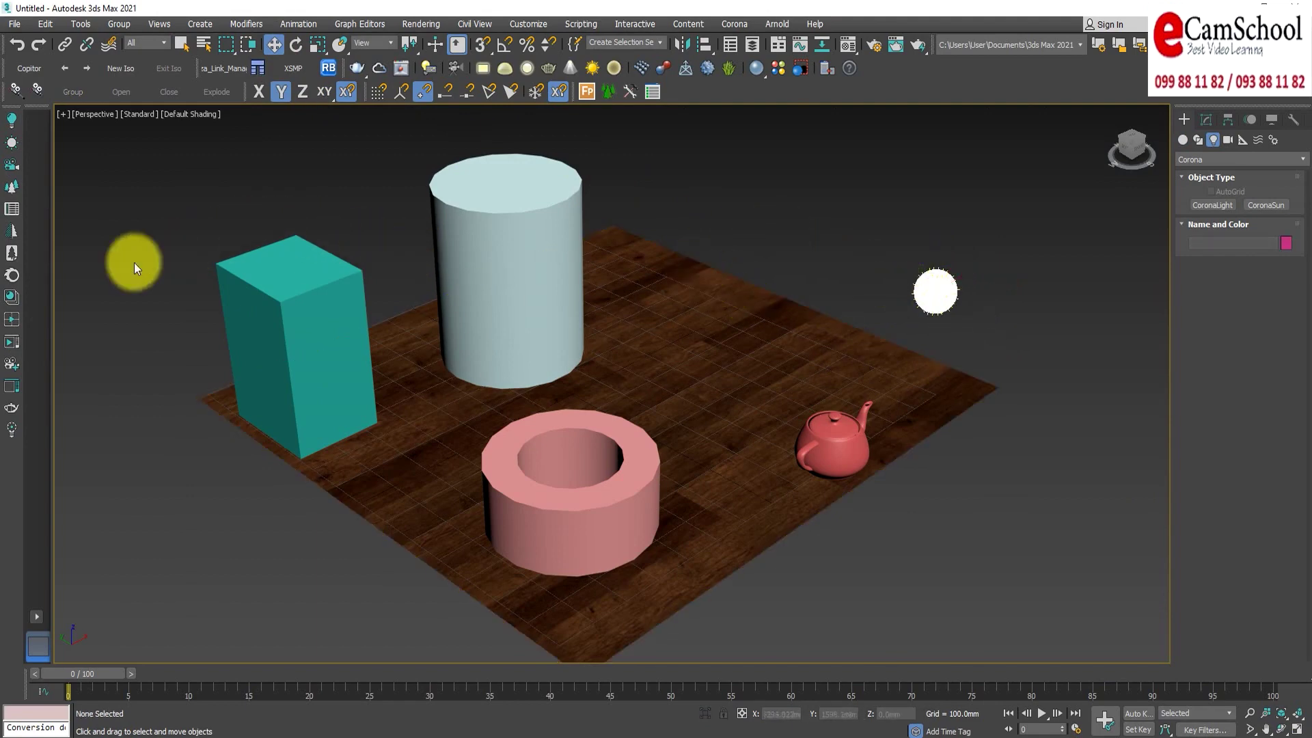
Convert the scene's materials and lights to Corona with the Corona Converter.
left_click(11, 275)
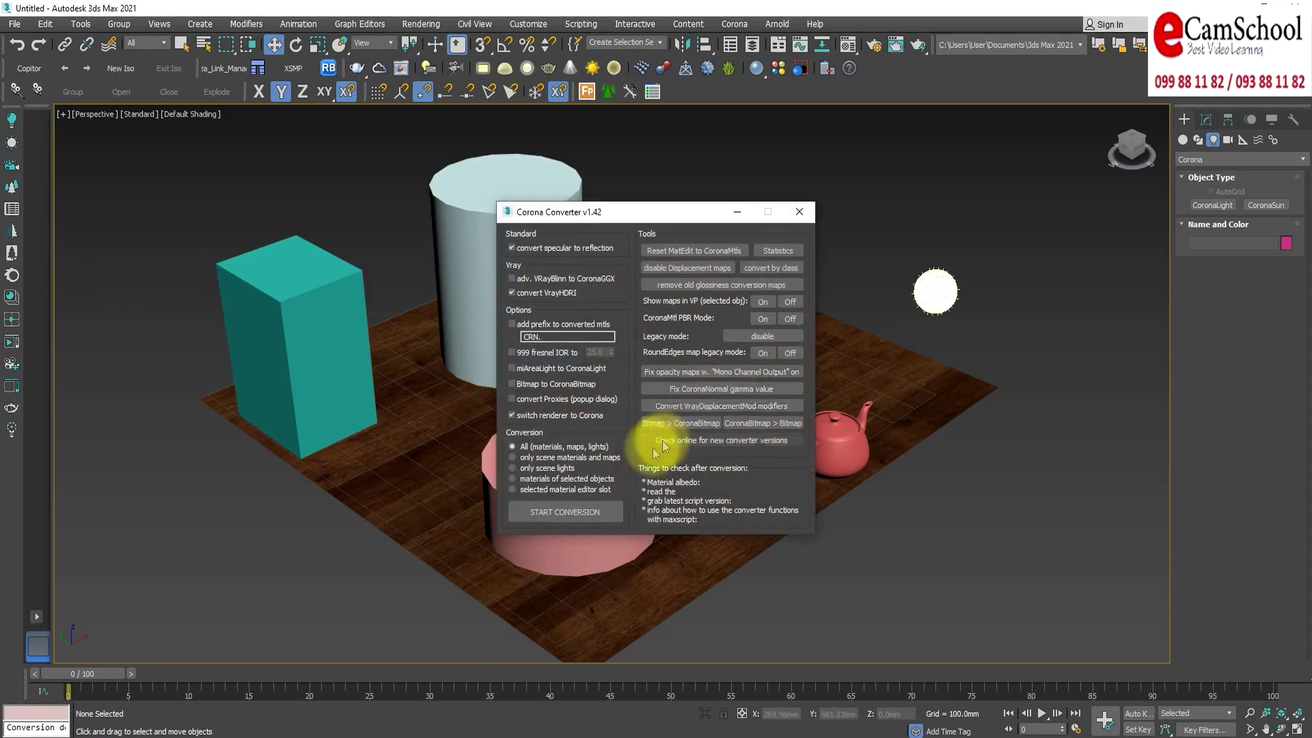
left_click(563, 513)
left_click(799, 211)
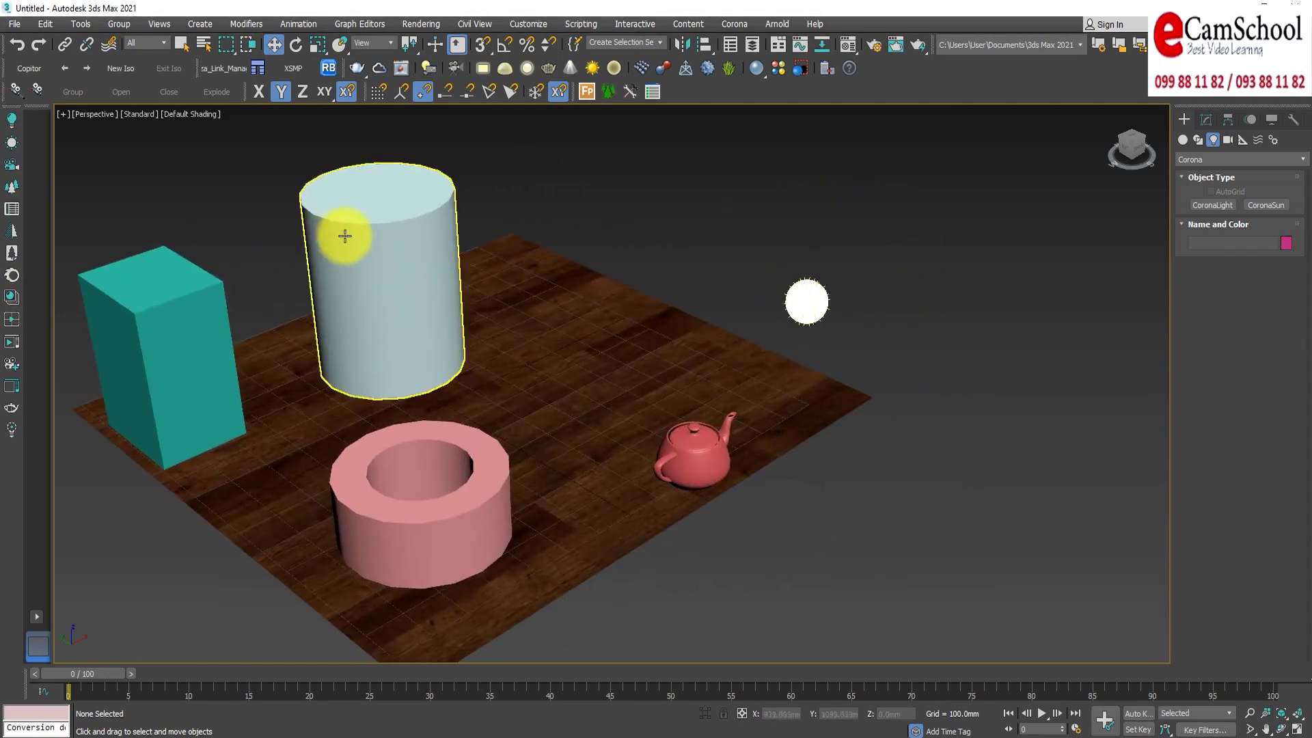
Run a Corona interactive render beside the viewport, orbit around the objects, then minimize it.
left_click(12, 344)
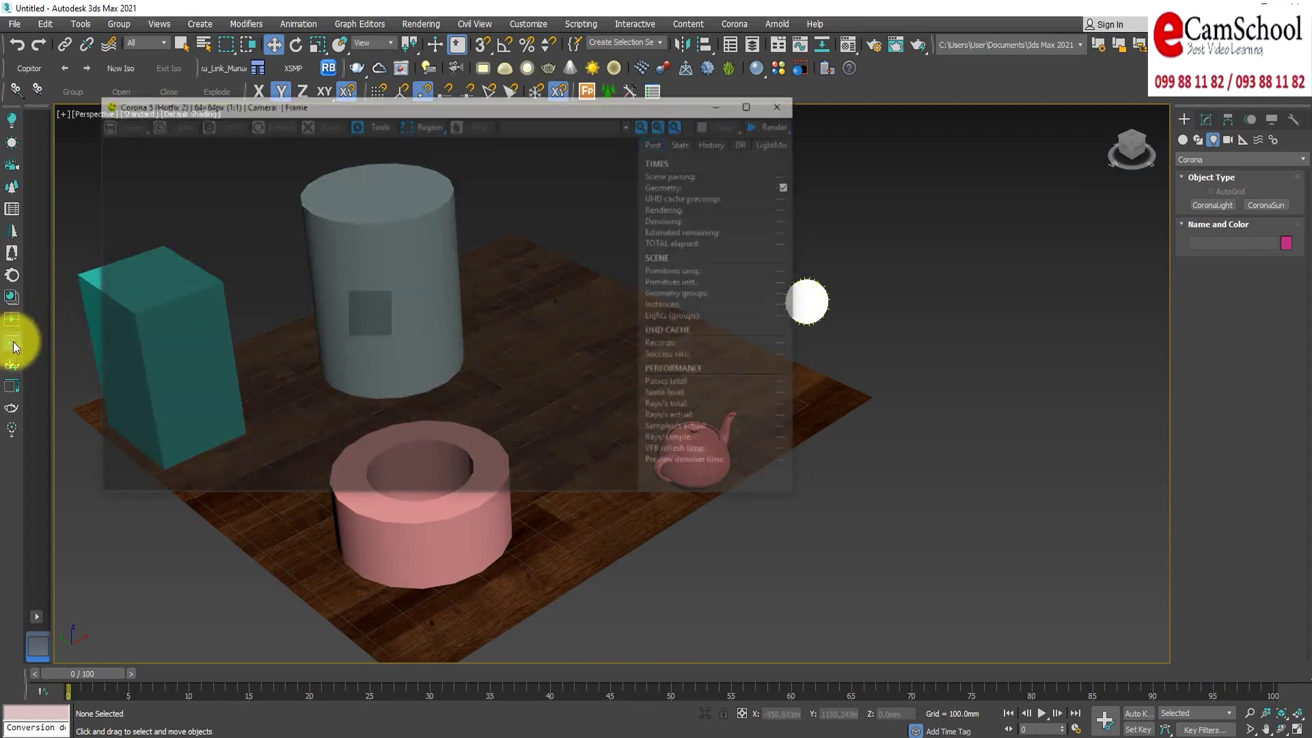
left_click_drag(412, 104, 900, 183)
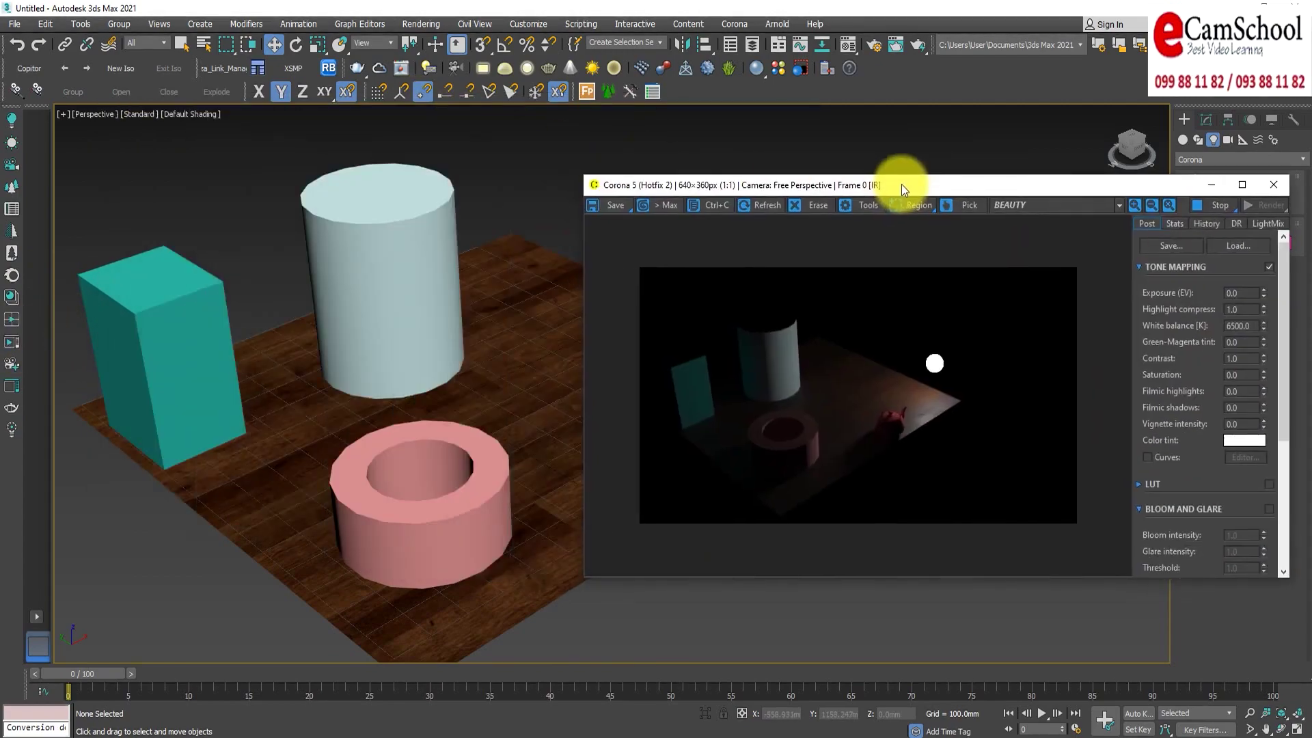
mouse_move(512, 366)
middle_mouse_down()
mouse_move(513, 492)
mouse_move(479, 518)
mouse_move(814, 492)
middle_mouse_up()
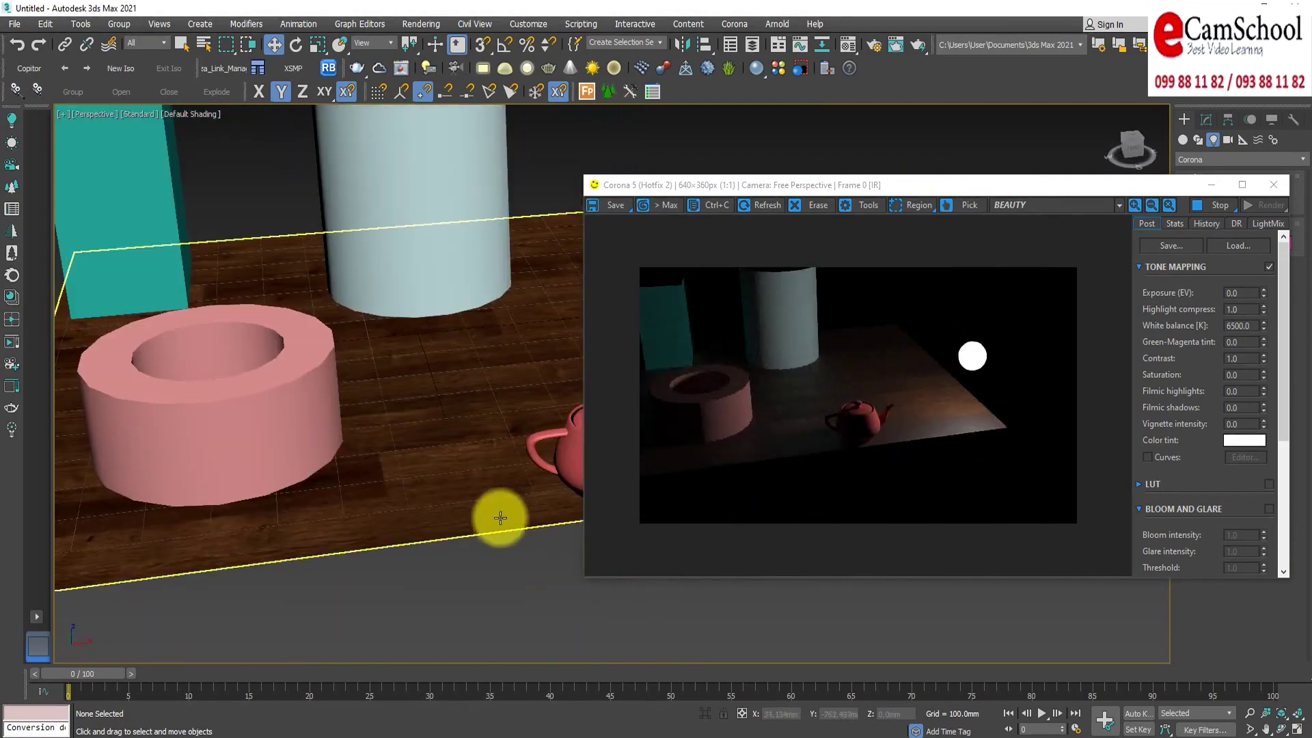
middle_click_drag(503, 512, 859, 457, "alt")
mouse_move(560, 540)
middle_mouse_down("alt")
mouse_move(264, 533)
mouse_move(170, 462)
mouse_move(301, 456)
mouse_move(226, 380)
middle_mouse_up("alt")
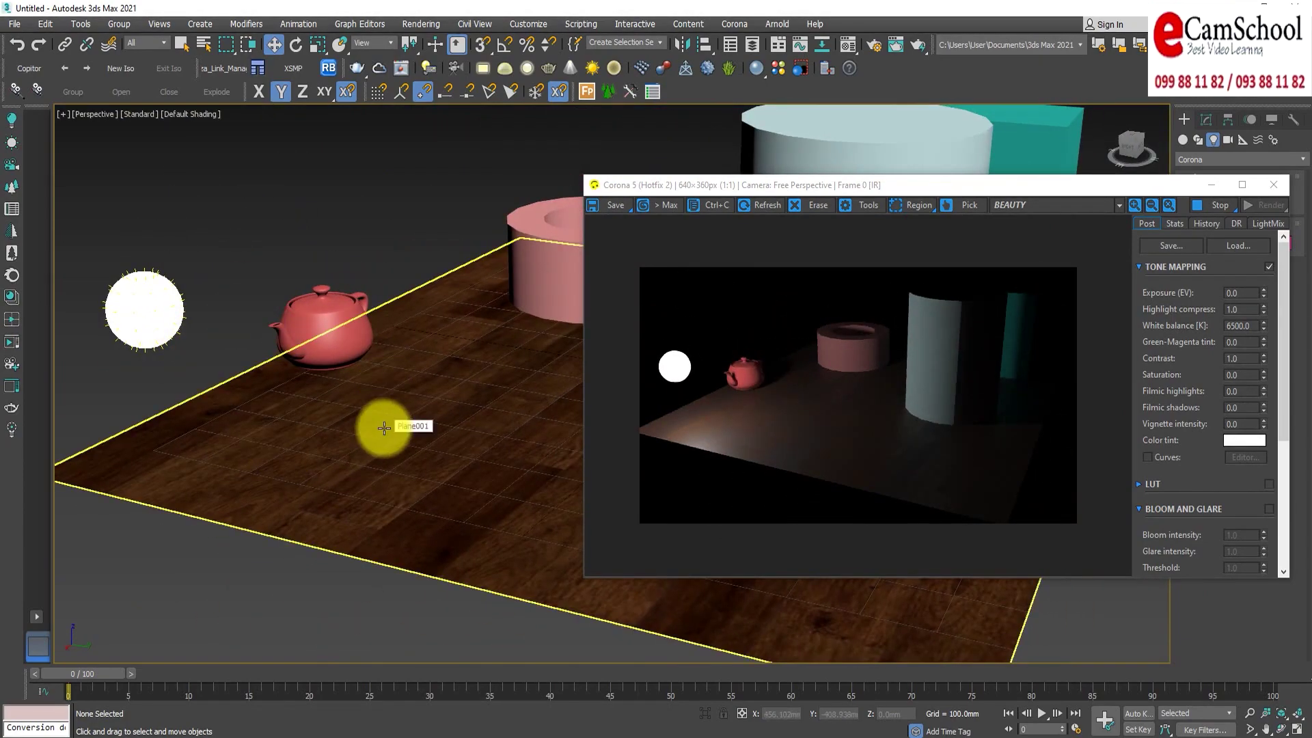
mouse_move(427, 465)
middle_mouse_down("alt")
mouse_move(351, 476)
mouse_move(363, 557)
middle_mouse_up("alt")
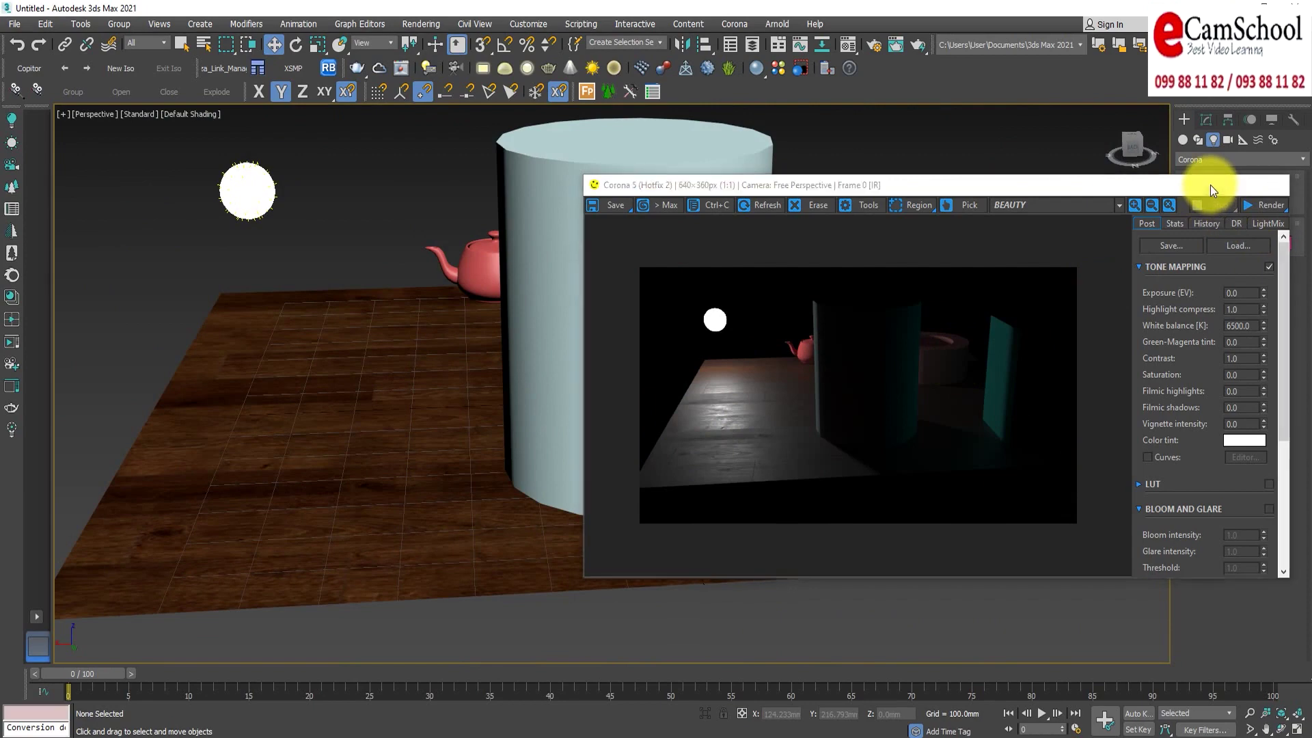
left_click(1211, 184)
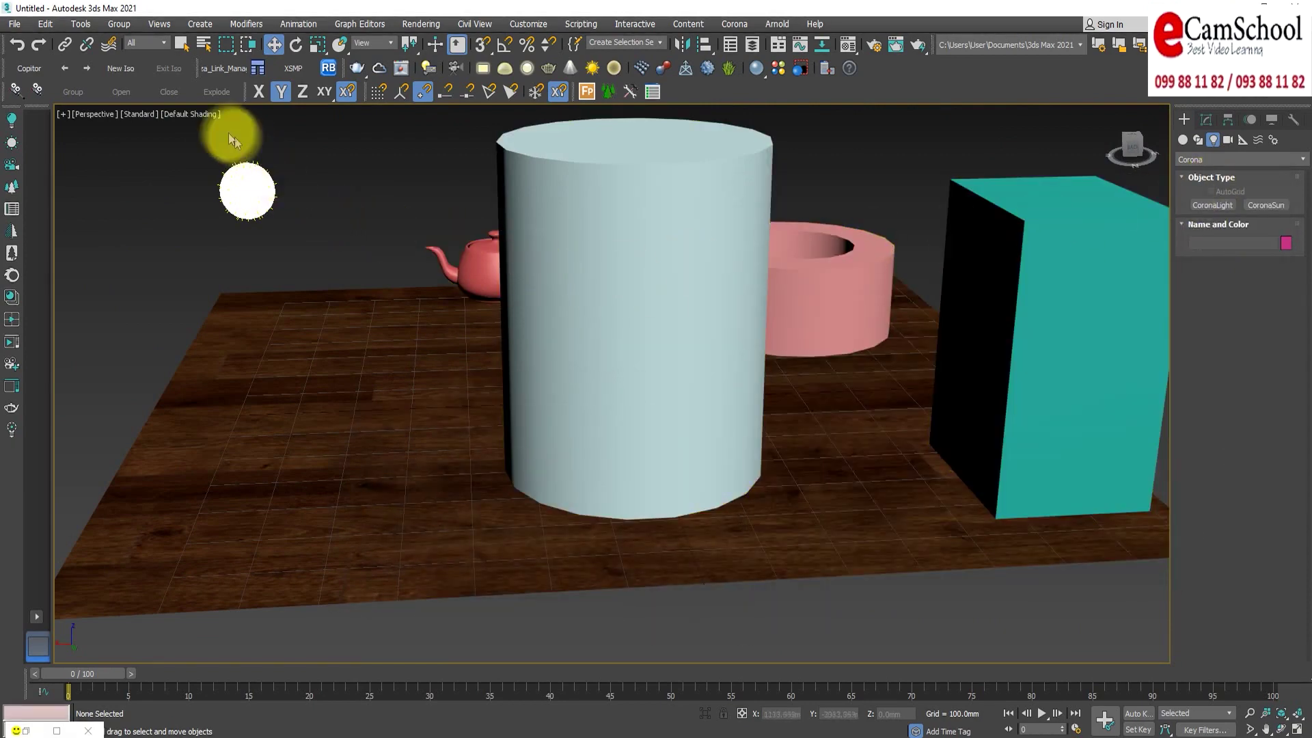
Switch the perspective view through Facets, Bounding Box and Flat Color shading.
left_click(201, 120)
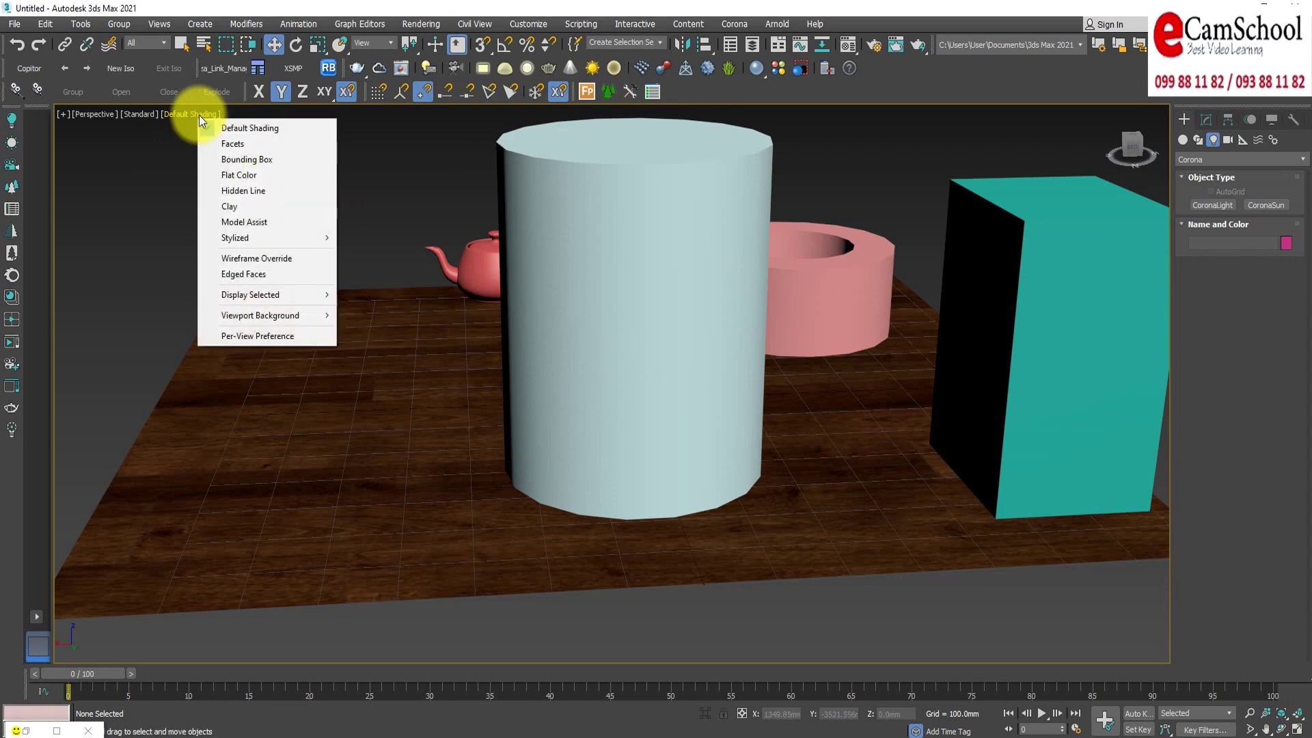
left_click(232, 144)
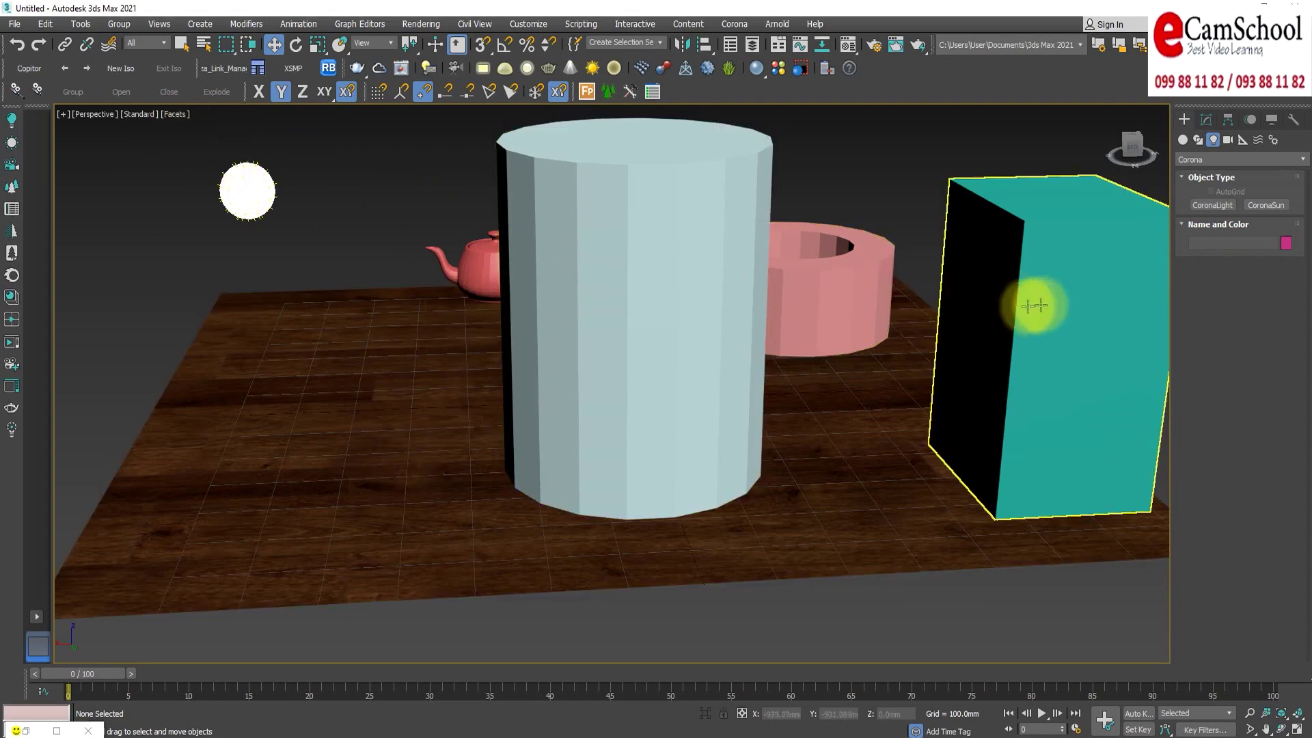
left_click(175, 113)
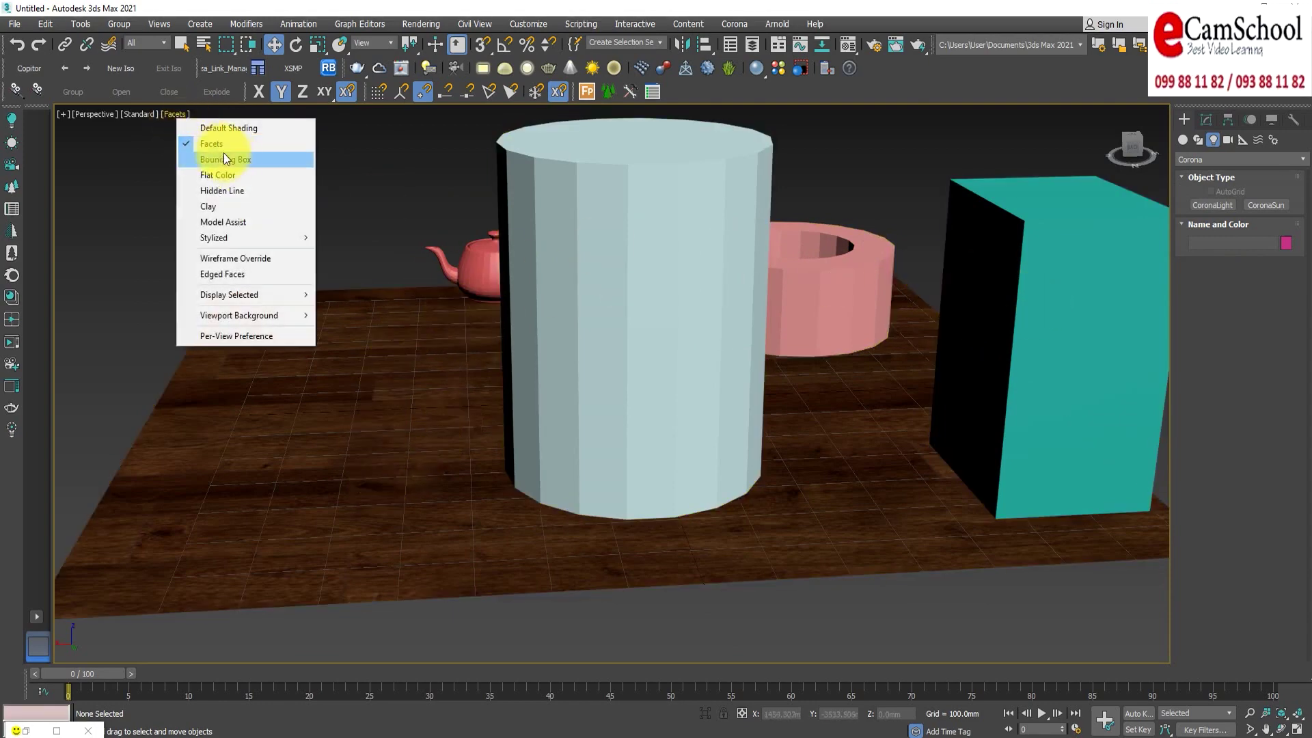
left_click(226, 157)
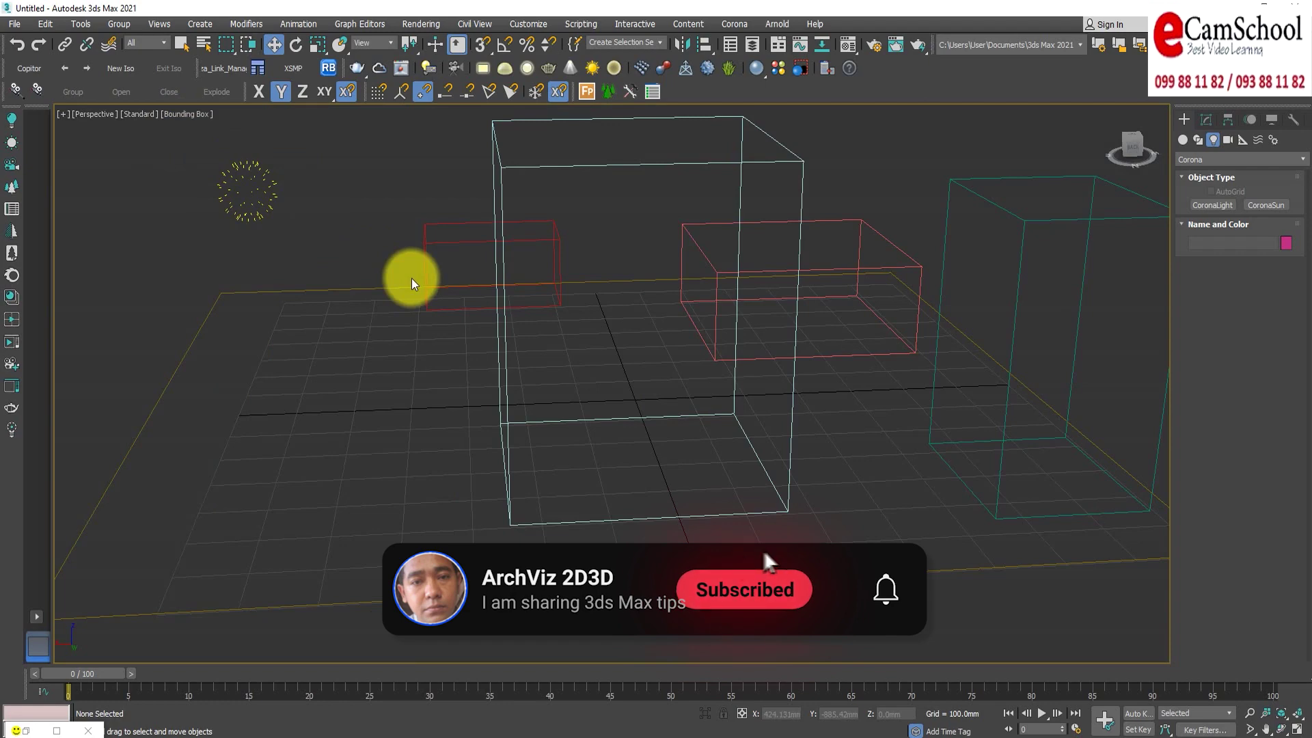
left_click(194, 114)
left_click(228, 176)
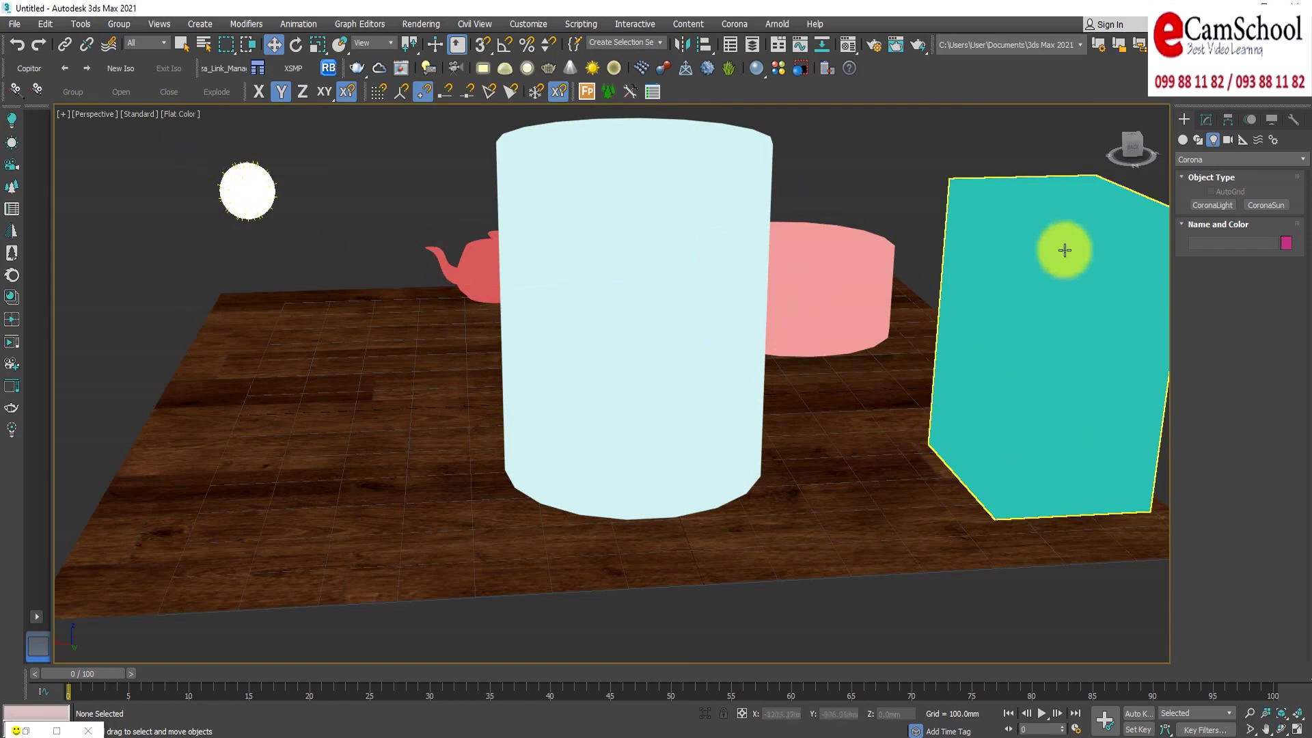
Switch the perspective view to Hidden Line, then Clay, then the Graphite style.
left_click(180, 113)
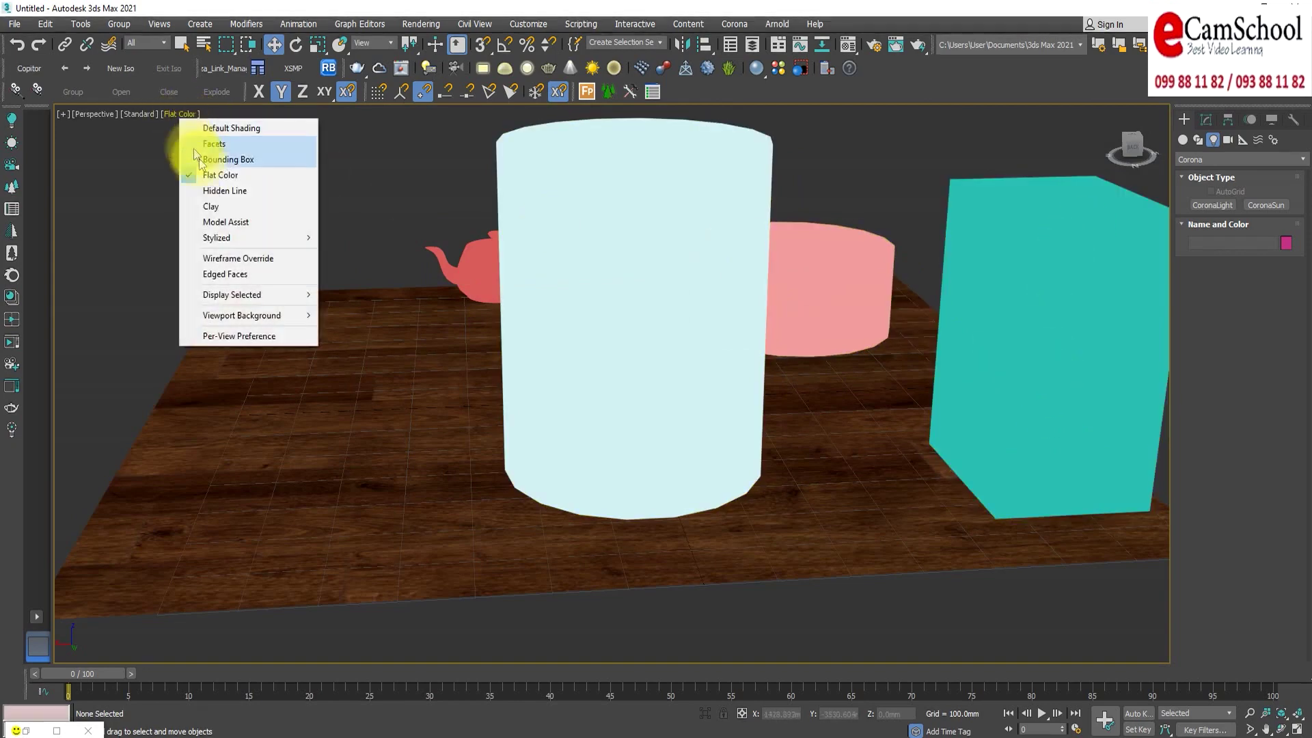
left_click(225, 190)
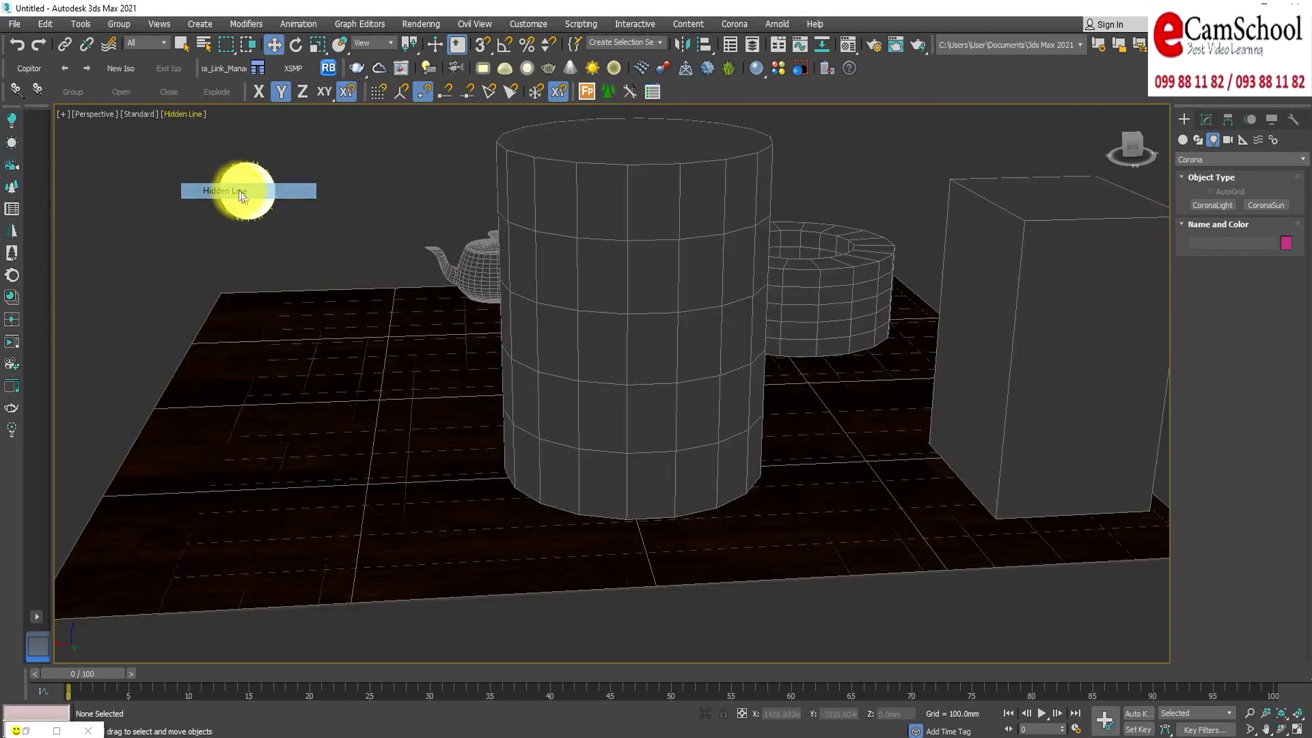
left_click(179, 114)
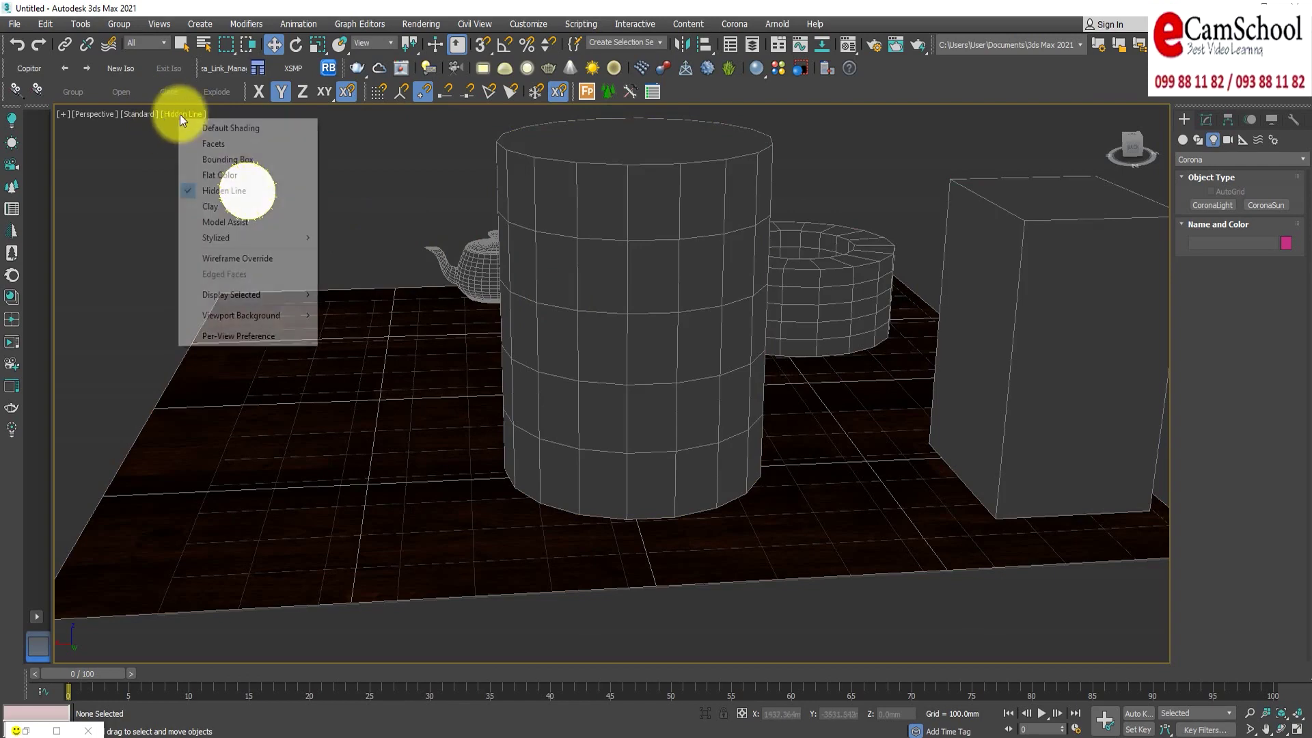
left_click(239, 212)
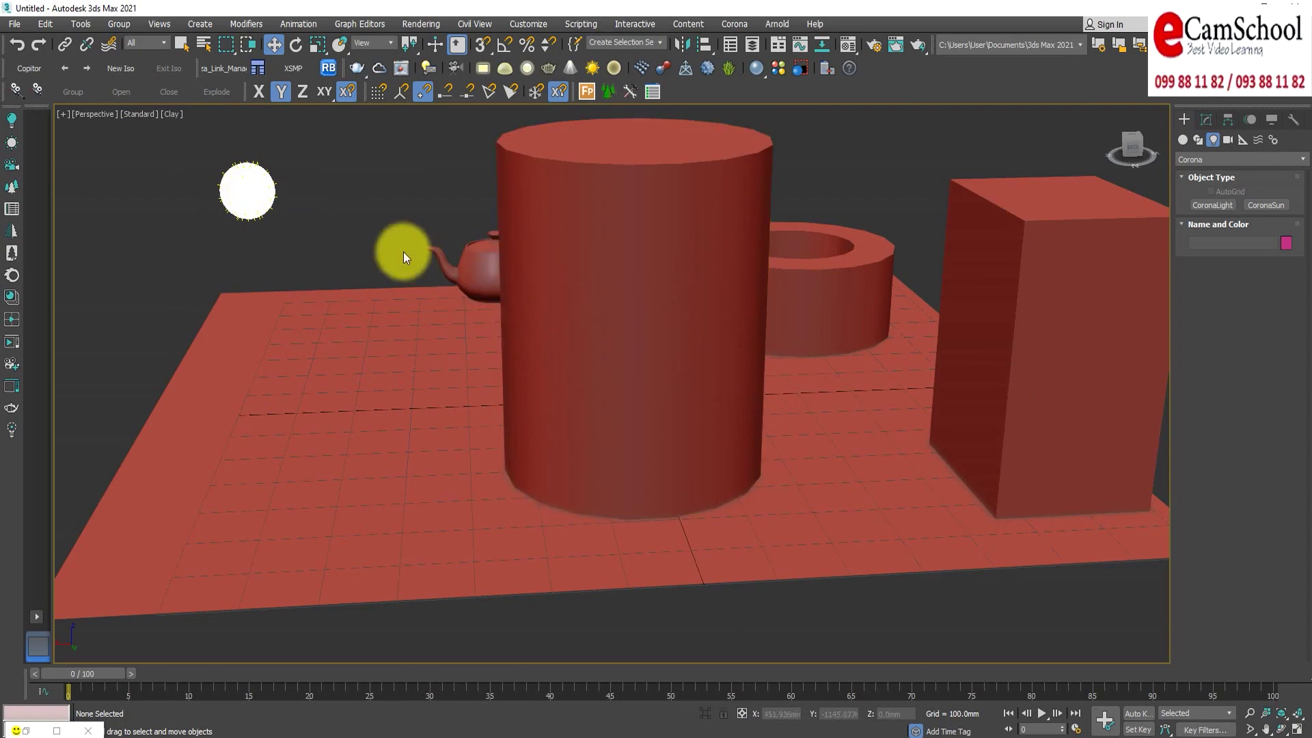
left_click(172, 113)
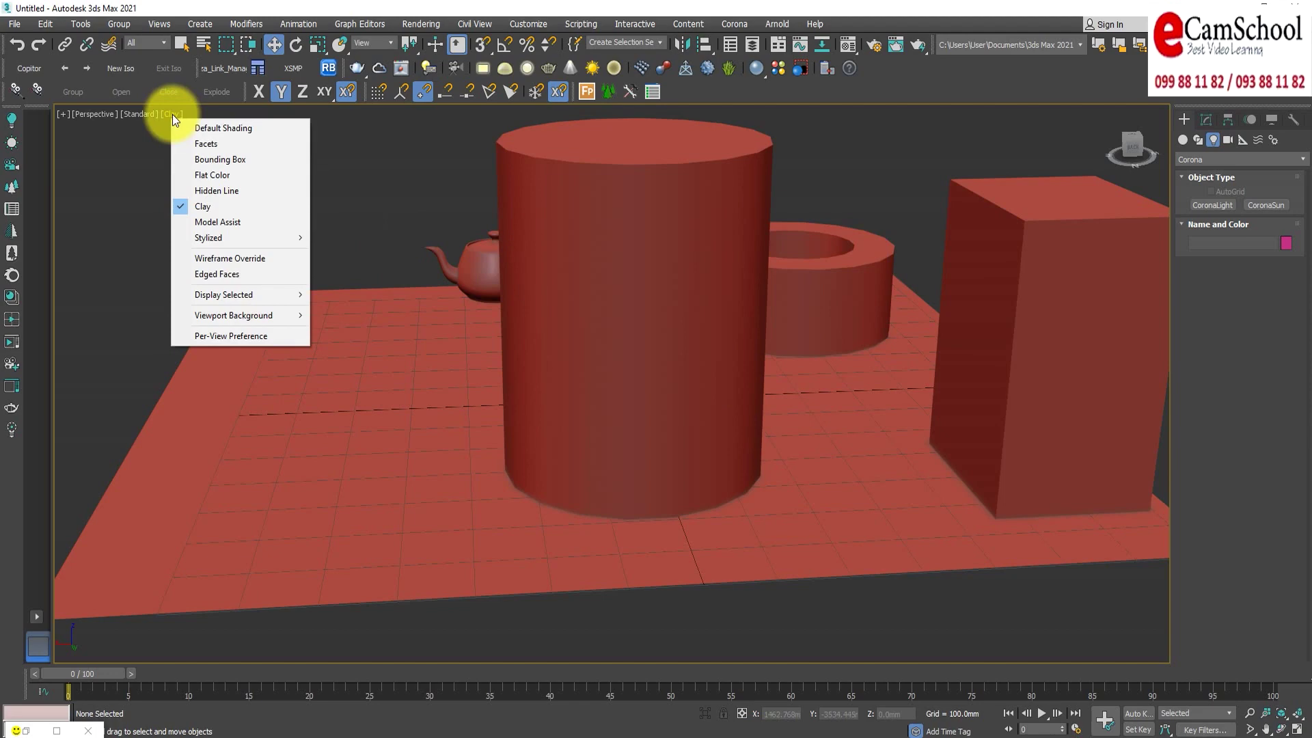
mouse_move(236, 238)
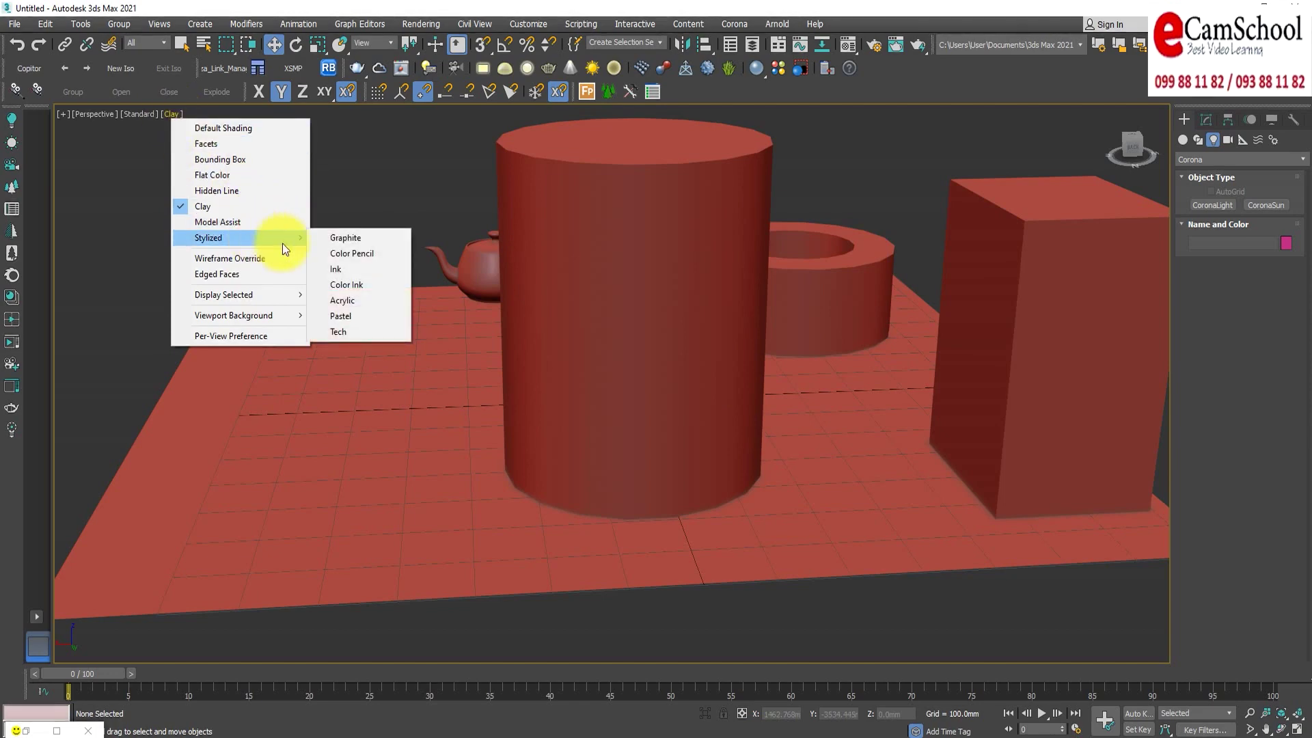
left_click(350, 243)
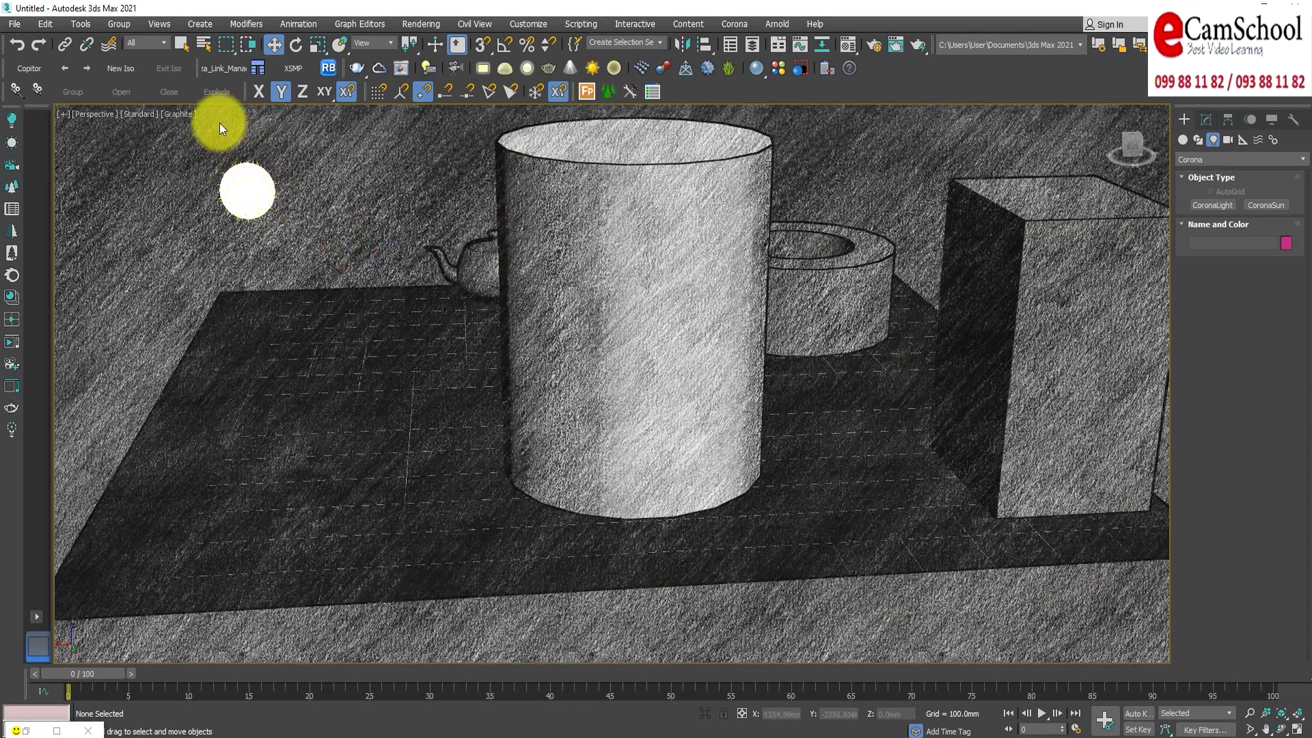
Apply the Color Pencil style, then Wireframe, and restore the four-viewport layout.
left_click(187, 112)
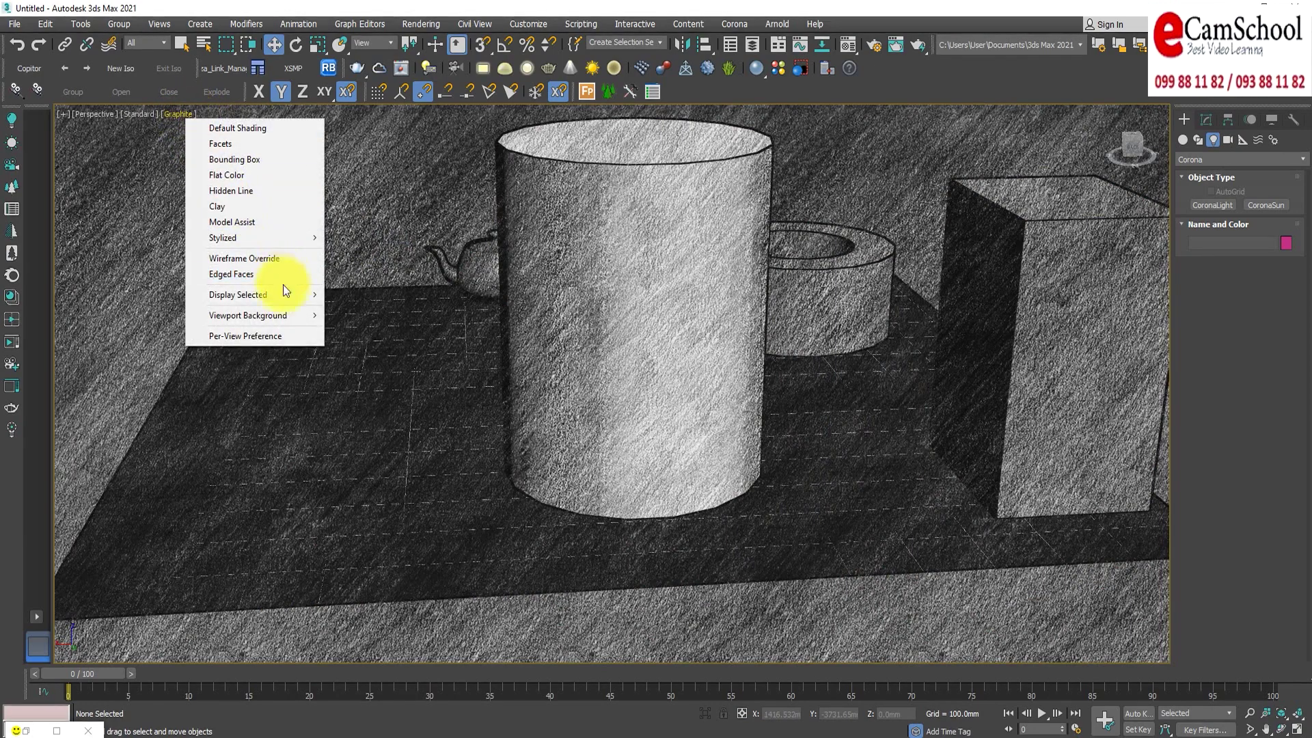
mouse_move(223, 237)
left_click(371, 256)
left_click(188, 113)
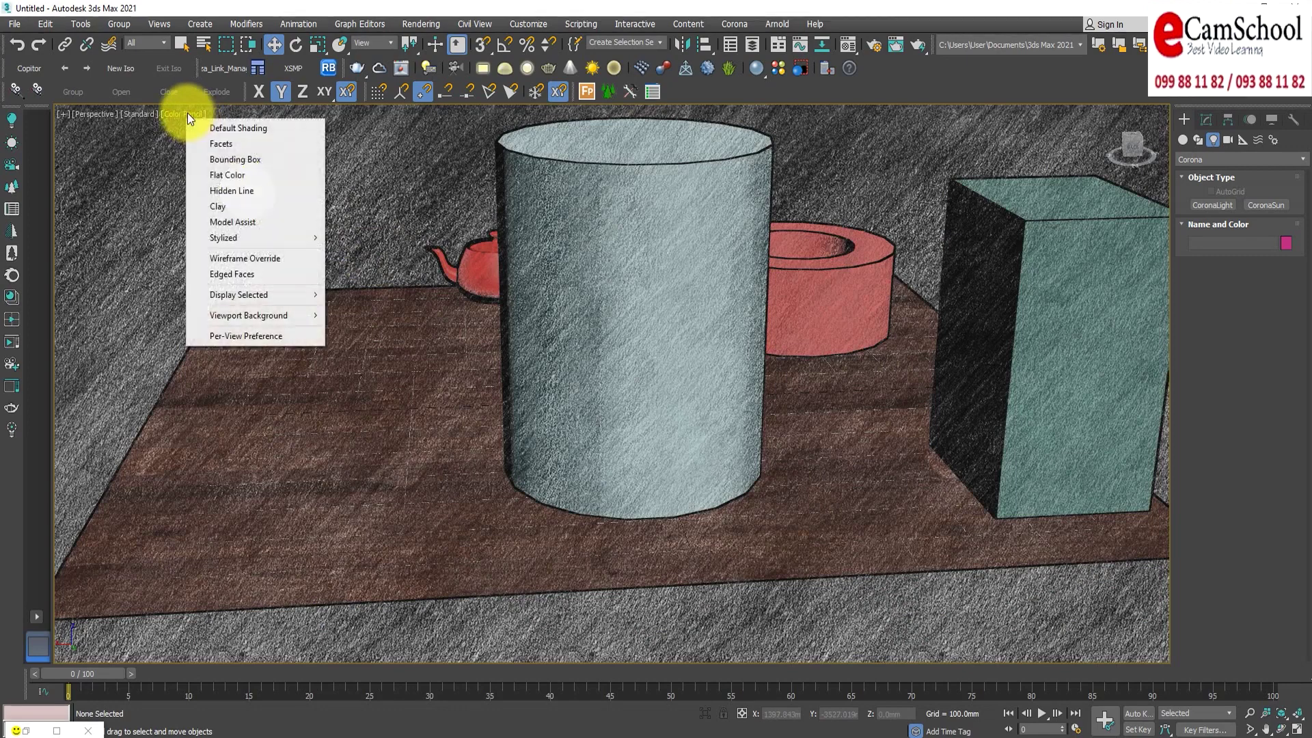
left_click(266, 258)
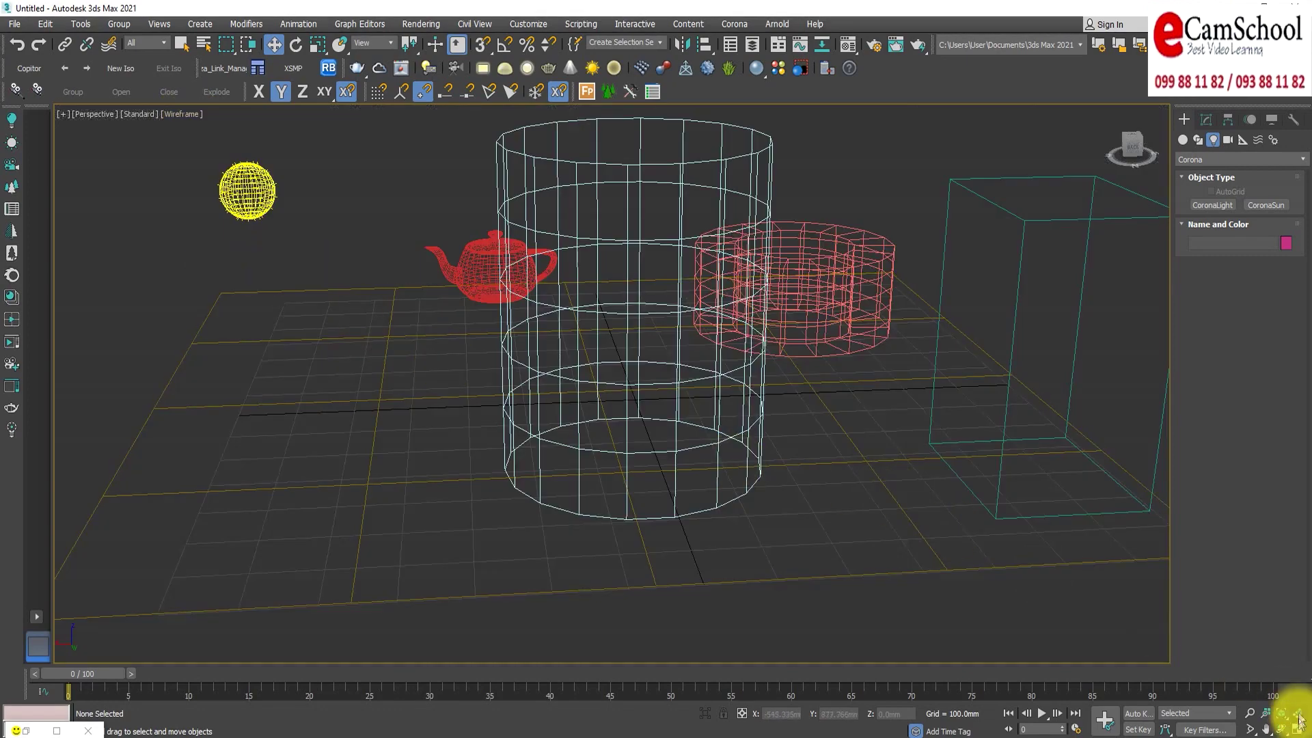
left_click(1296, 730)
Return the Perspective viewport to Default Shading.
left_click(560, 321)
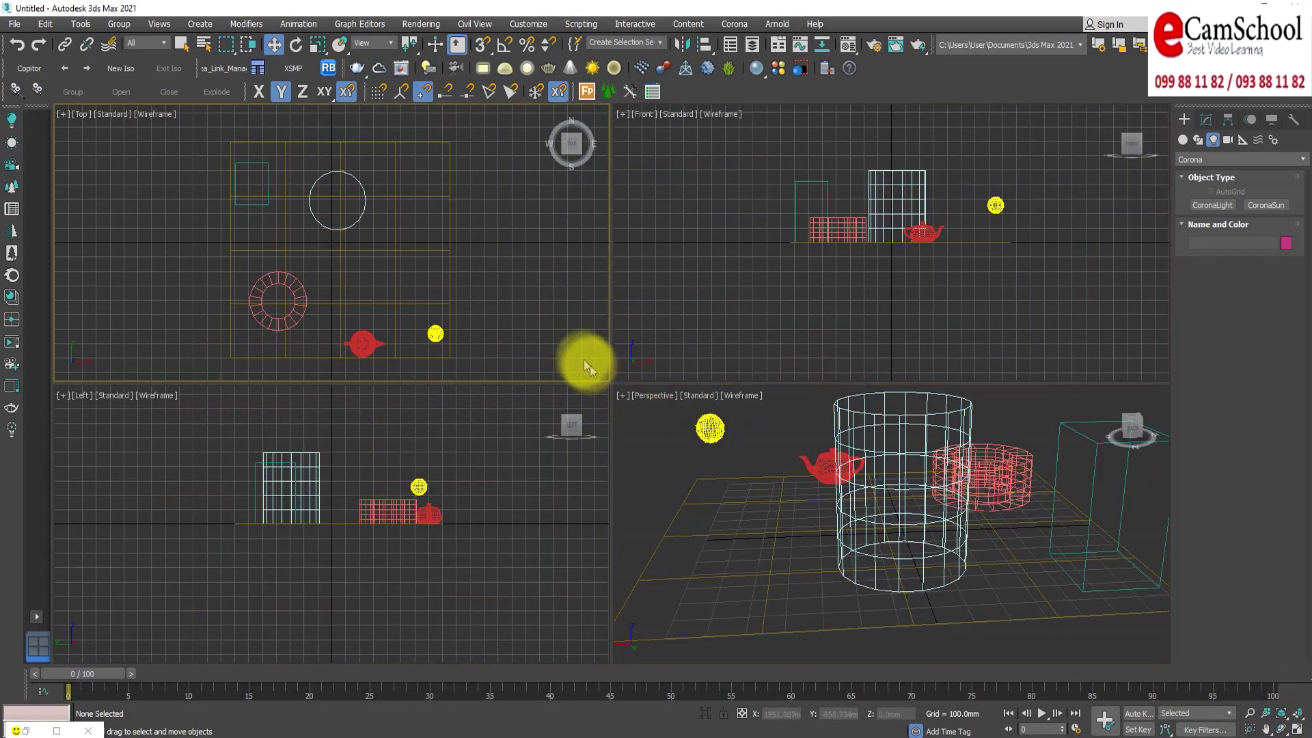
left_click(670, 263)
left_click(483, 462)
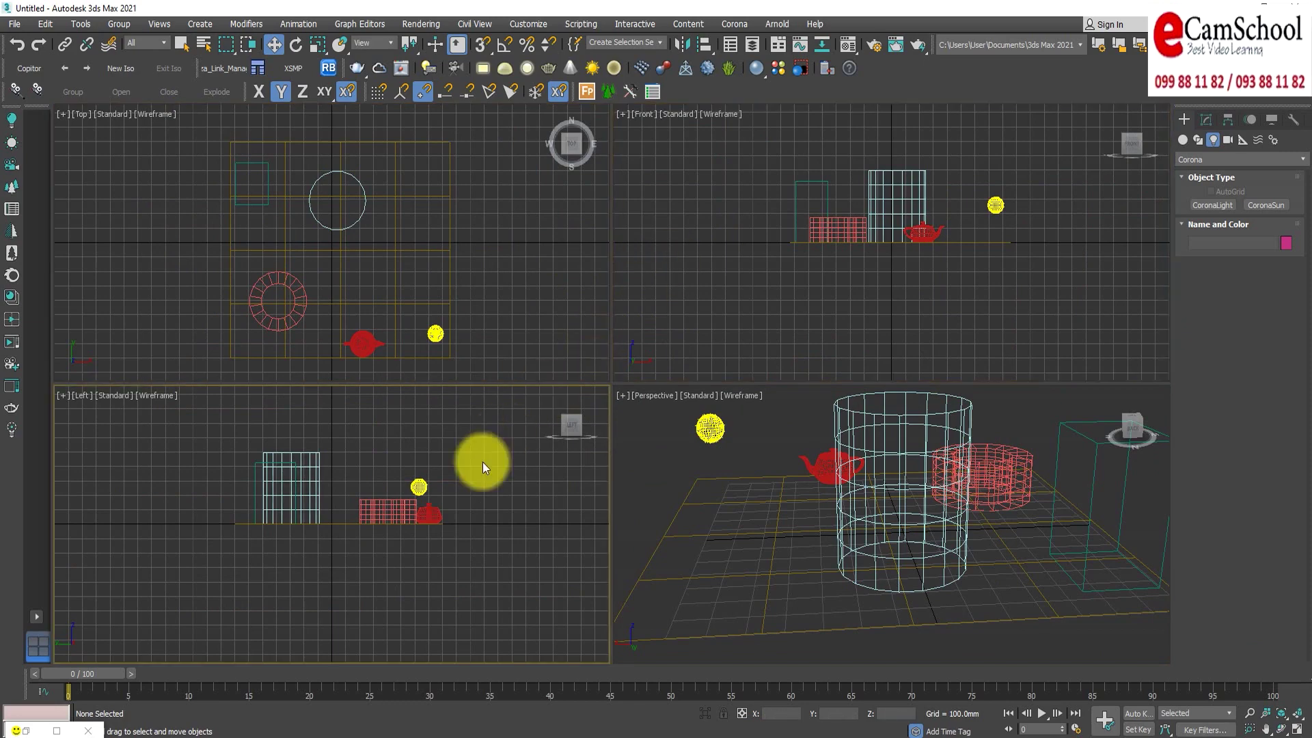
left_click(715, 329)
left_click(774, 433)
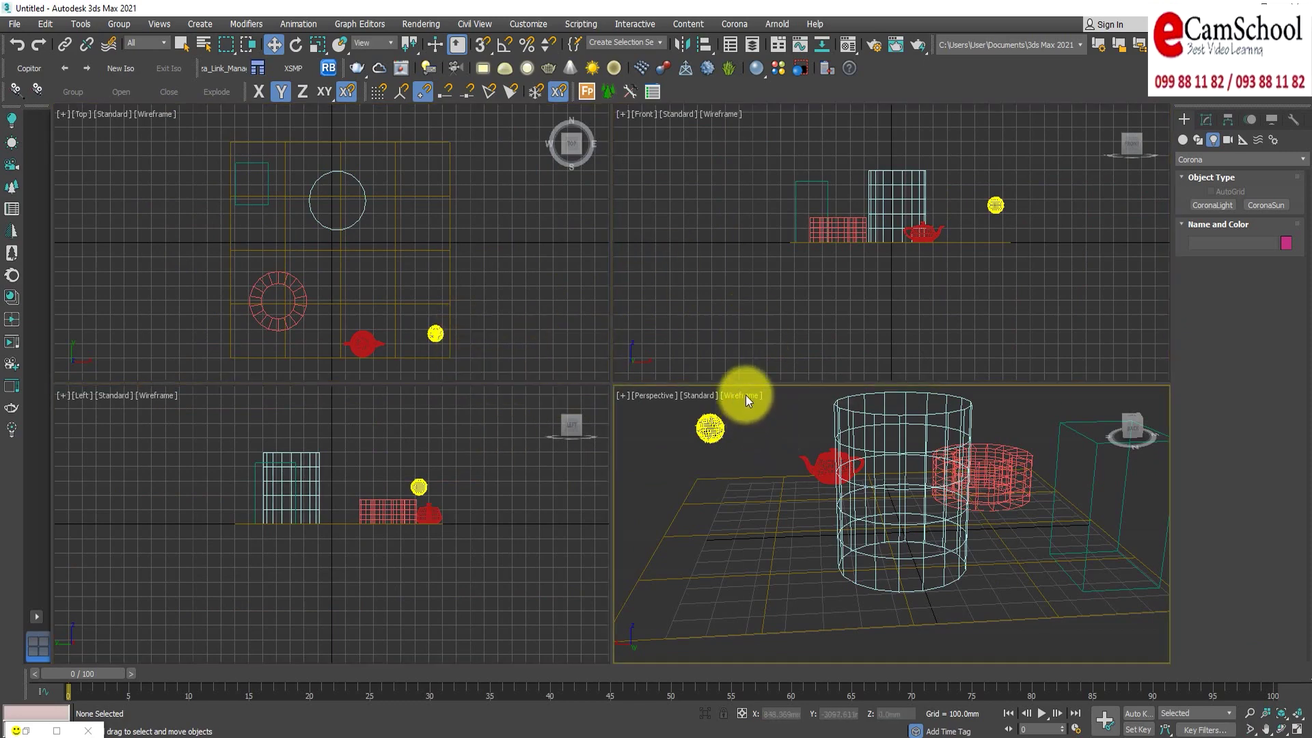
left_click(744, 394)
left_click(801, 414)
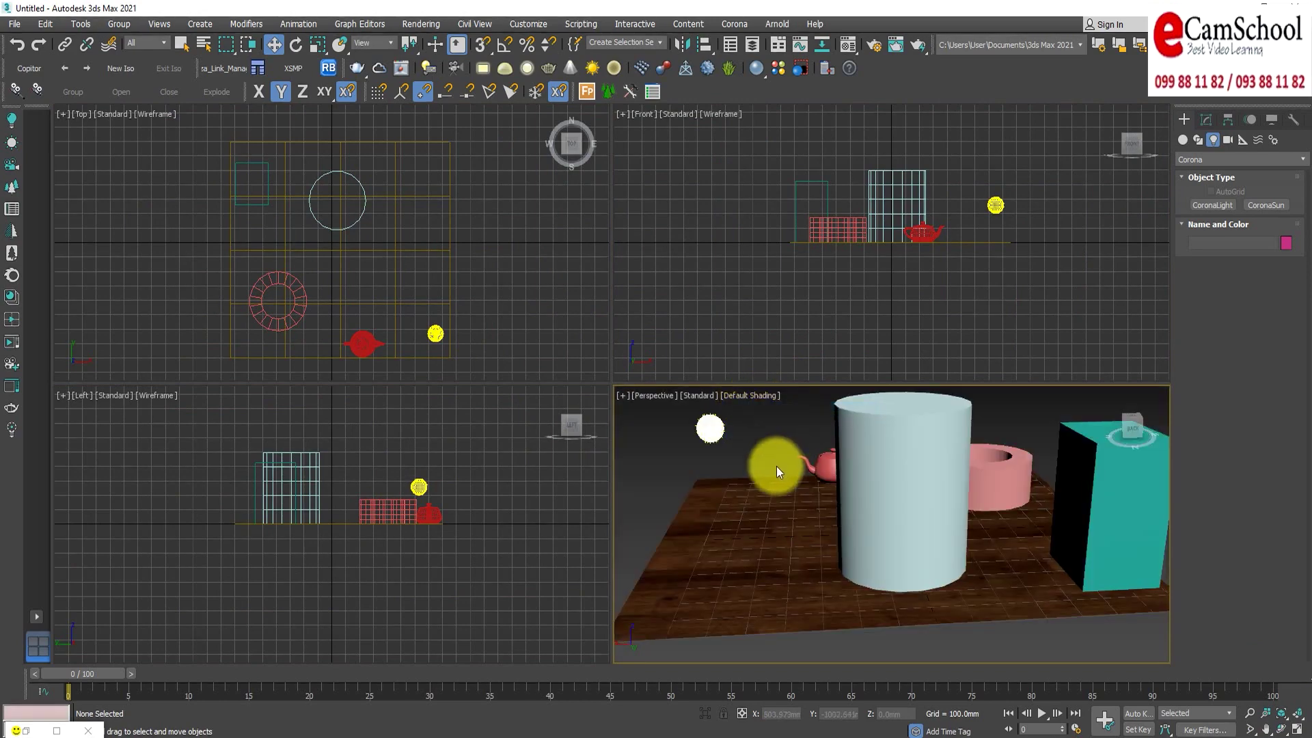
Set the Front viewport to Default Shading and pan it to reframe the objects.
left_click(751, 287)
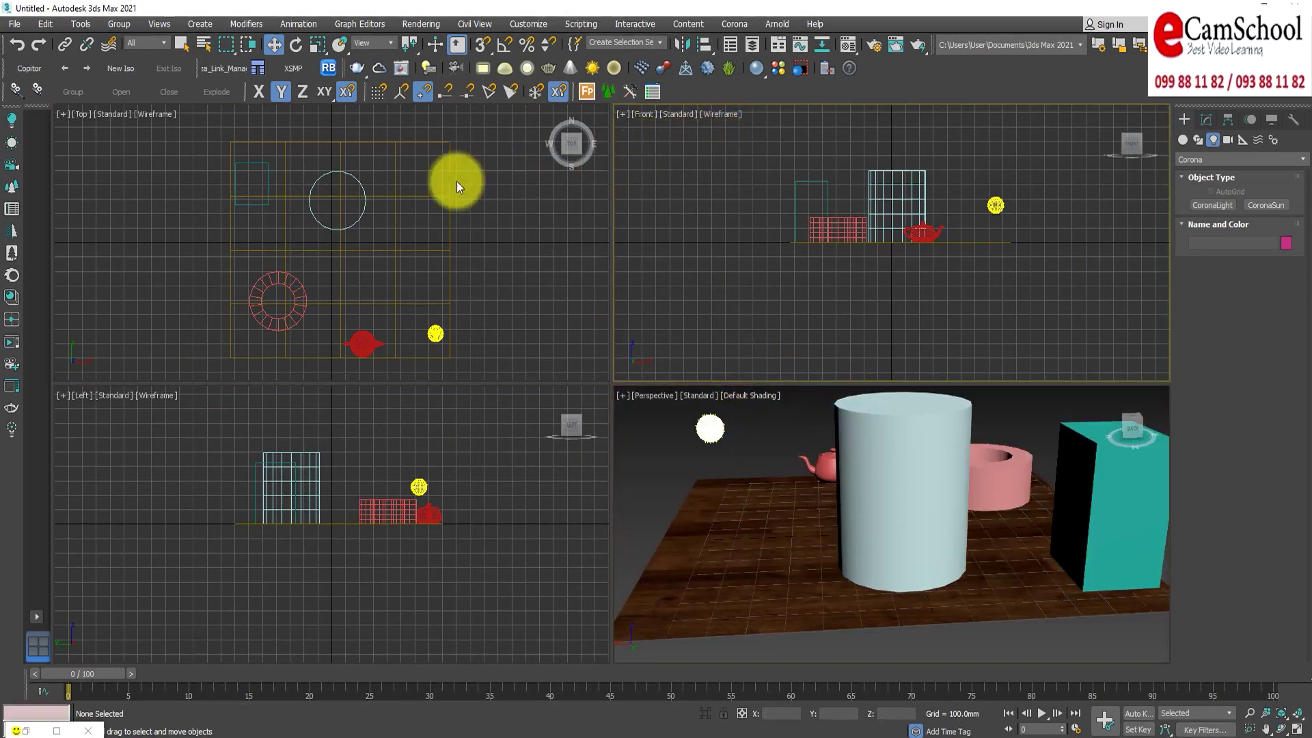
left_click(726, 114)
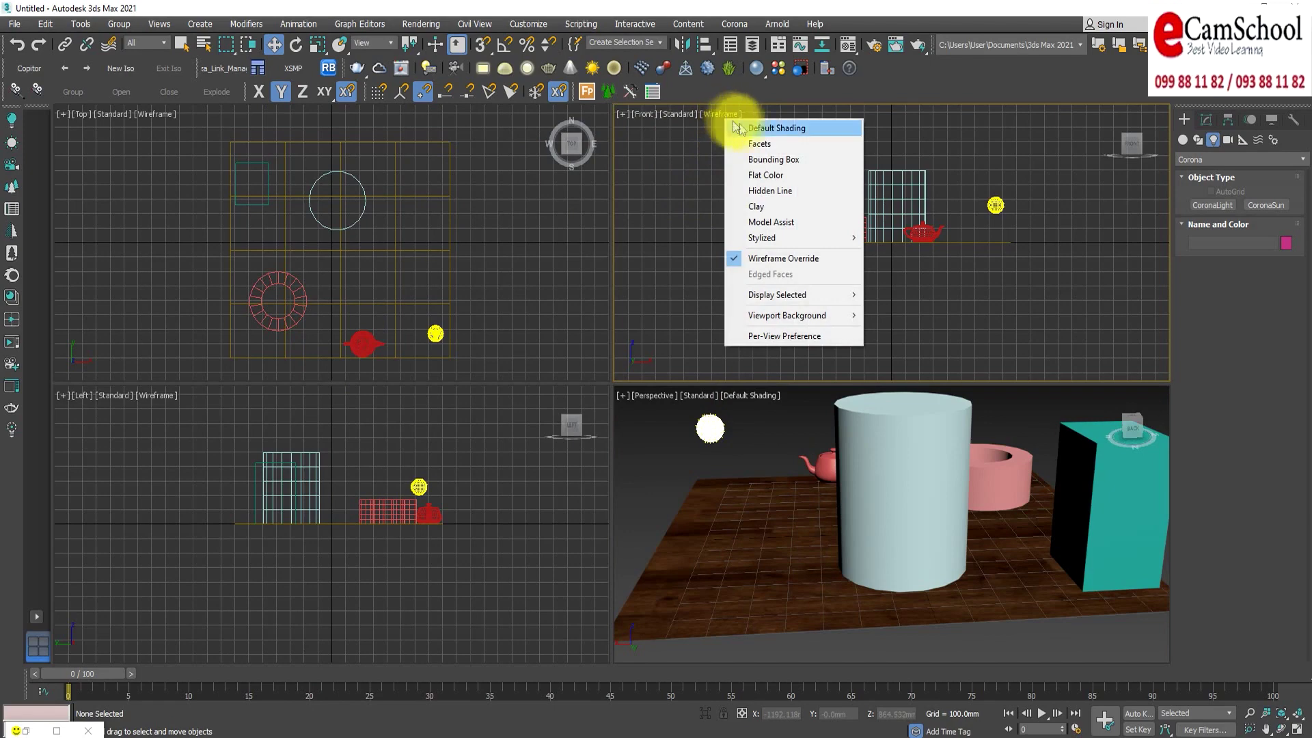
left_click(768, 129)
middle_click_drag(770, 280, 736, 301)
left_click(779, 479)
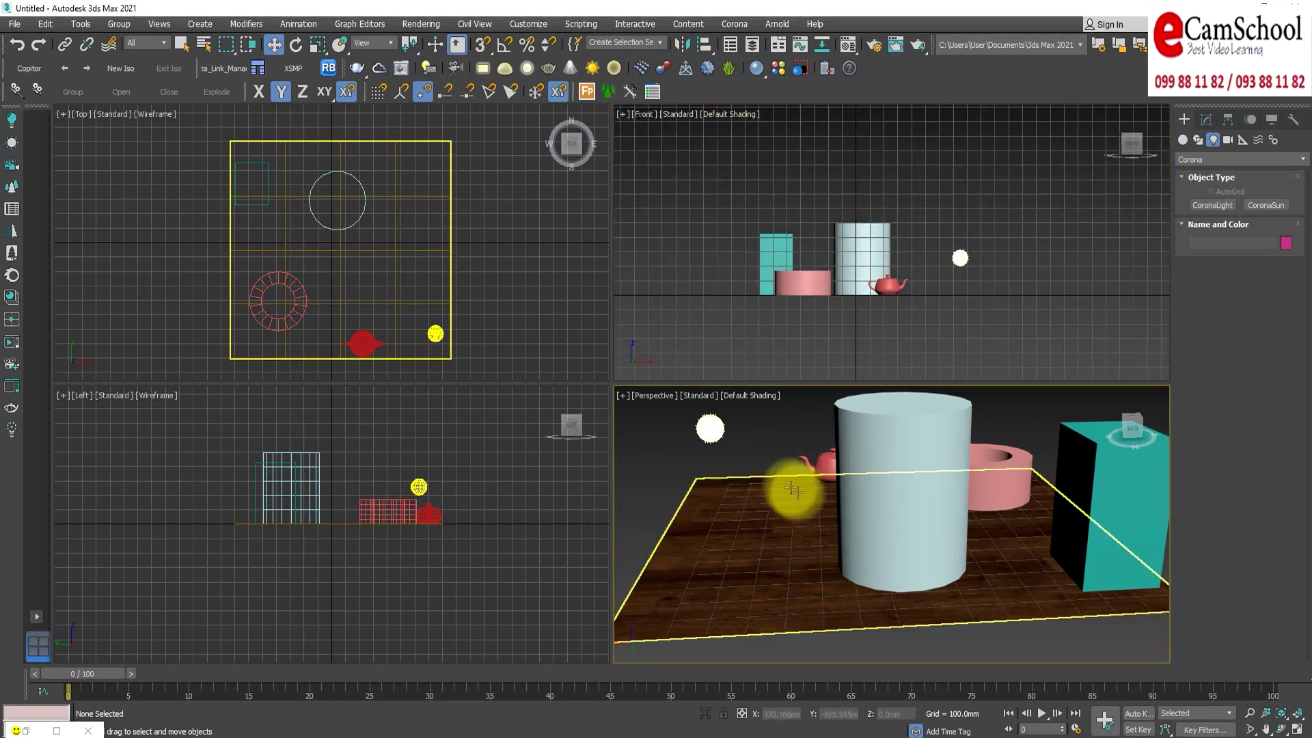
left_click(754, 459)
left_click(749, 392)
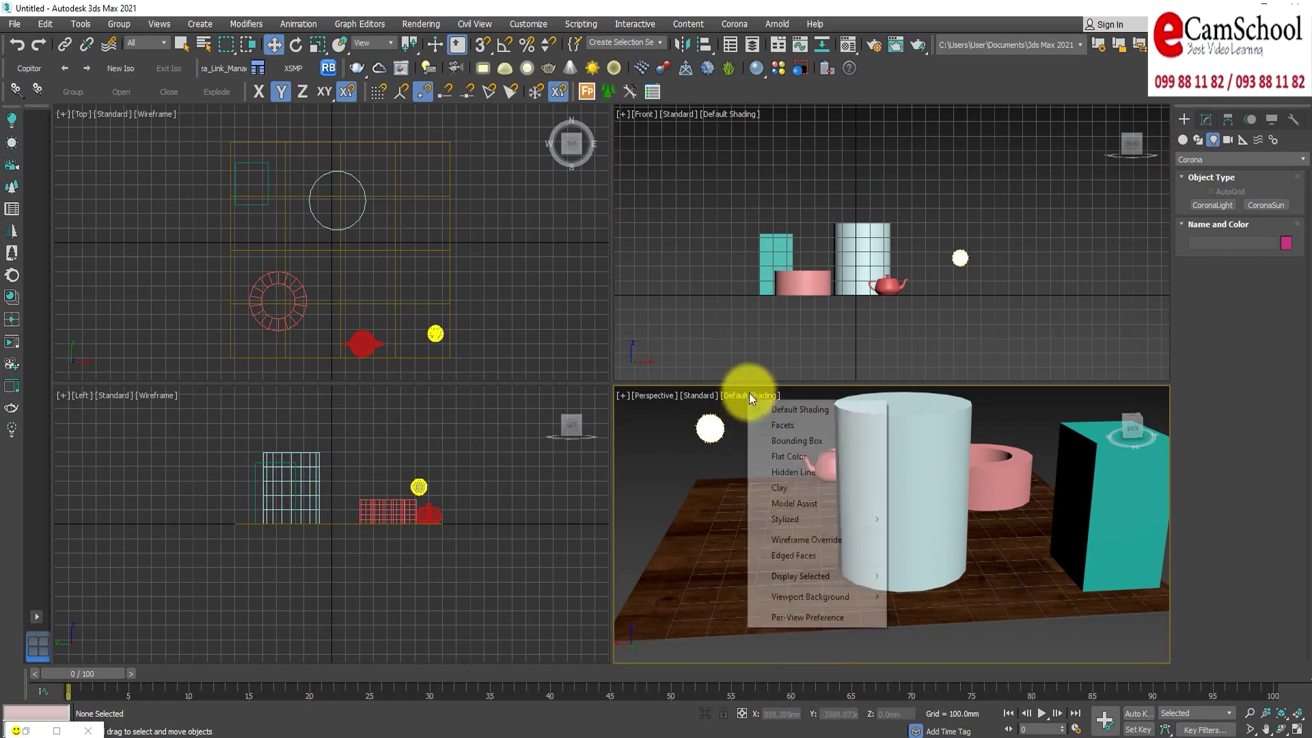
Give the Perspective view High Quality shading, maximize and orbit it, then open the 1.8.Visual Style folder.
left_click(702, 396)
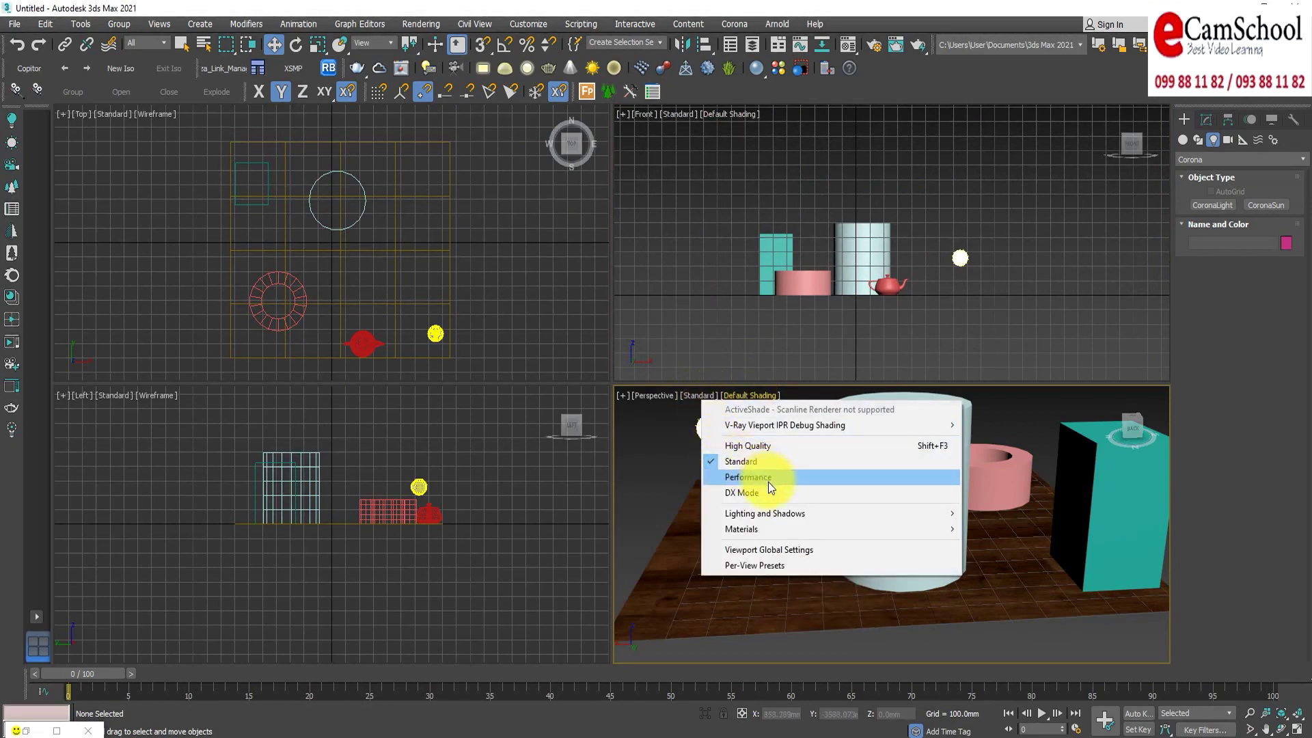
left_click(761, 445)
left_click(1080, 639)
left_click(1296, 730)
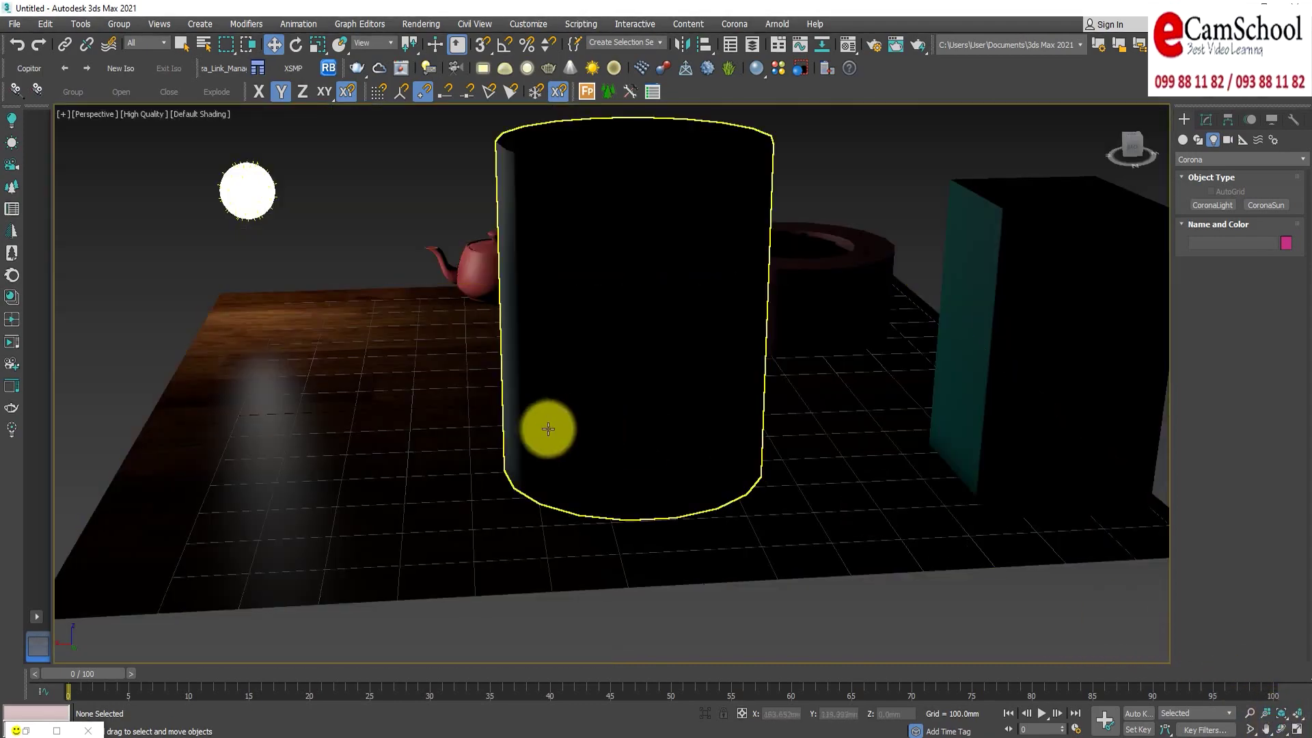
mouse_move(315, 408)
middle_mouse_down("alt")
mouse_move(647, 442)
mouse_move(530, 437)
mouse_move(595, 453)
mouse_move(642, 445)
mouse_move(645, 428)
mouse_move(633, 465)
middle_mouse_up("alt")
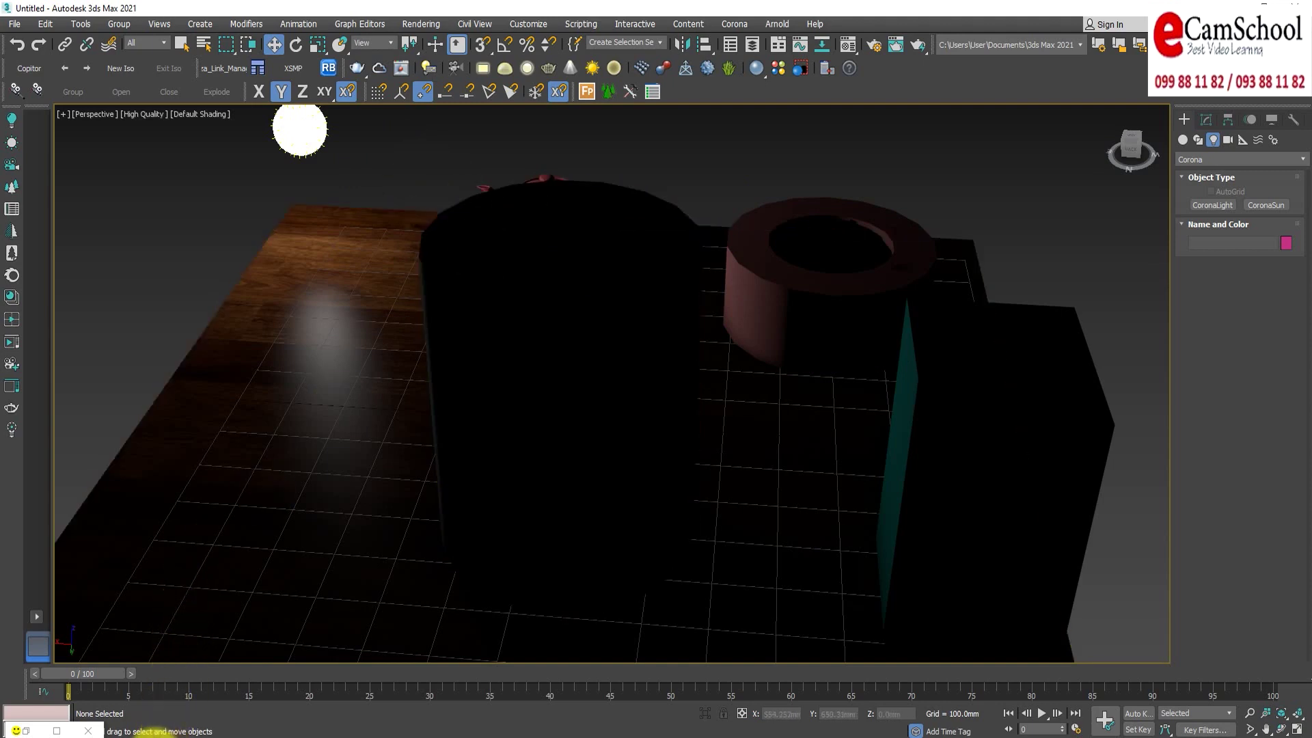
left_click(109, 687)
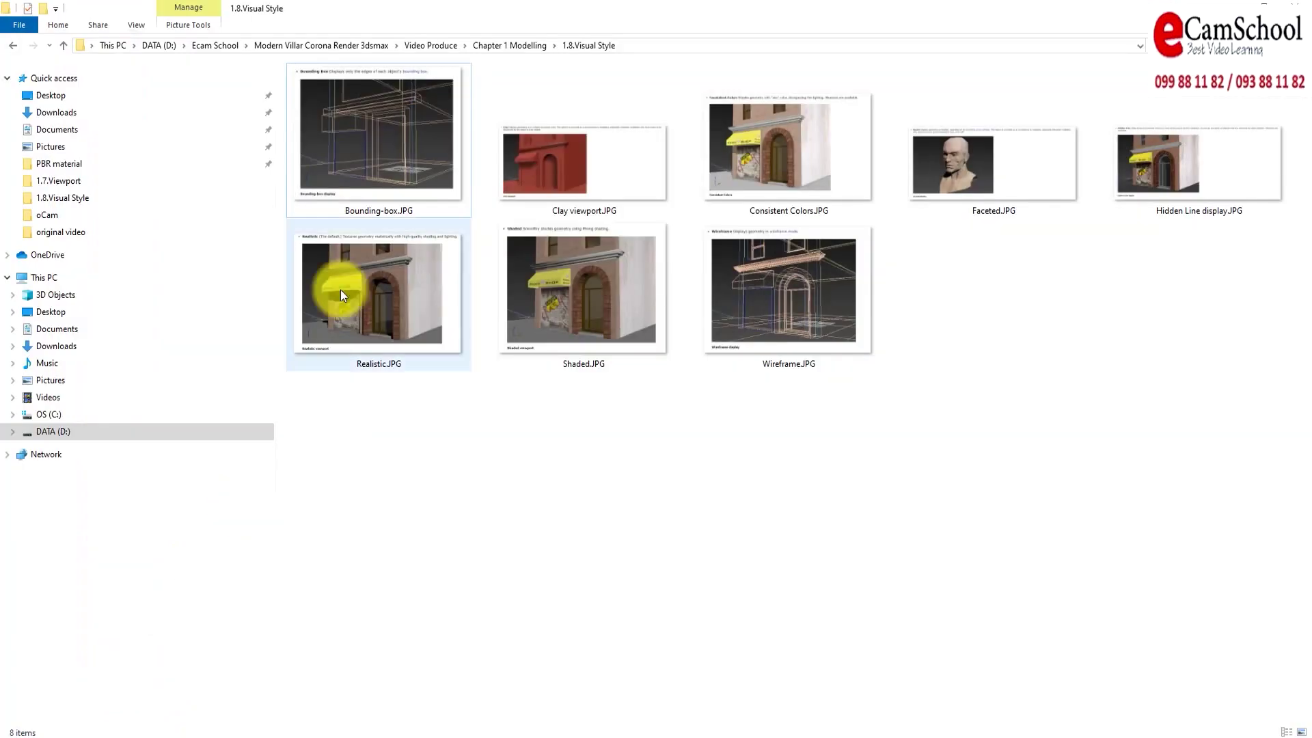
View Bounding-box.JPG, then Clay, Consistent Colors, Faceted, Hidden Line, Shaded and Wireframe images.
double_click(378, 147)
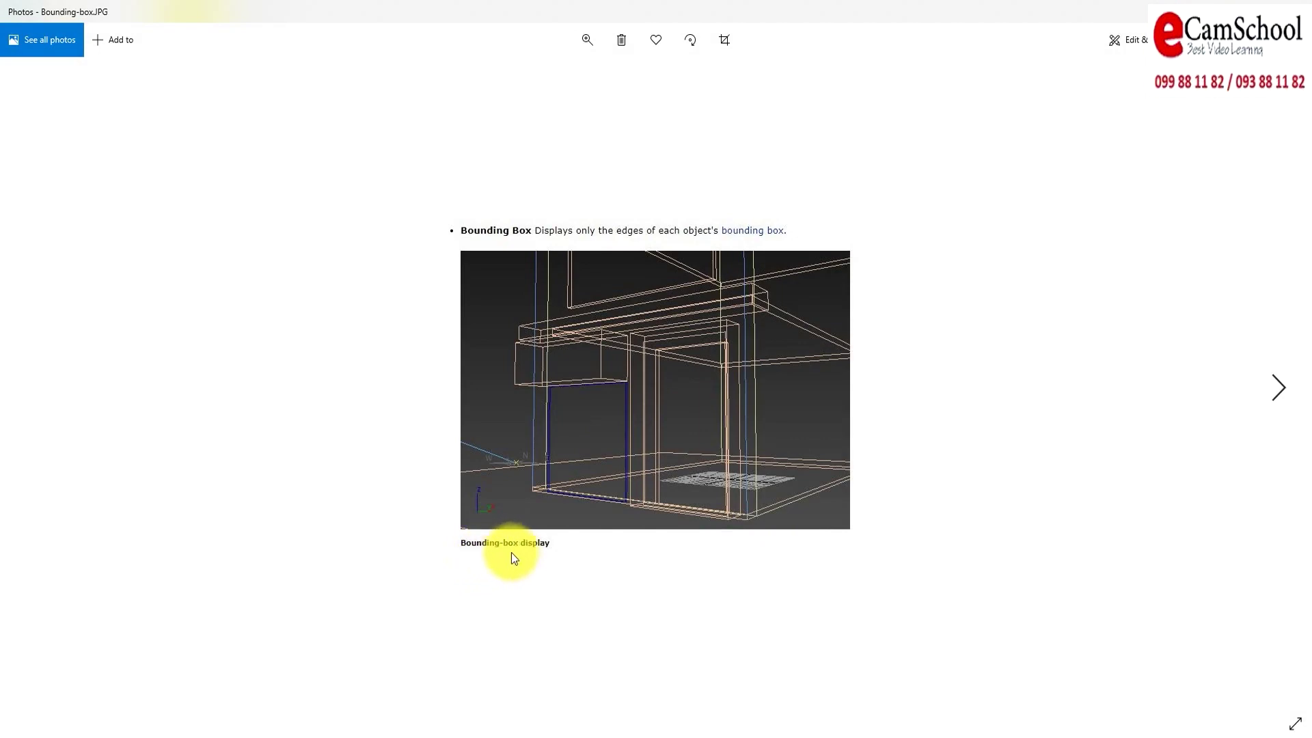
key("Right")
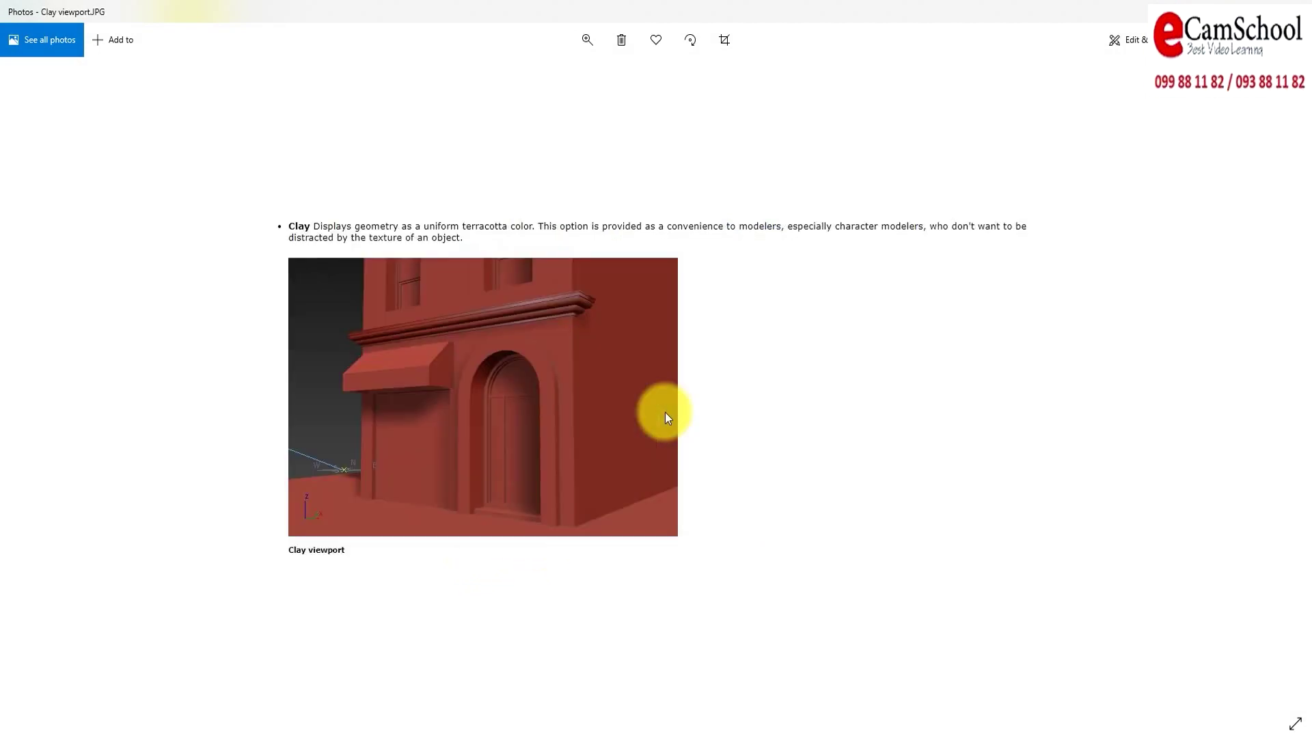
key("Right")
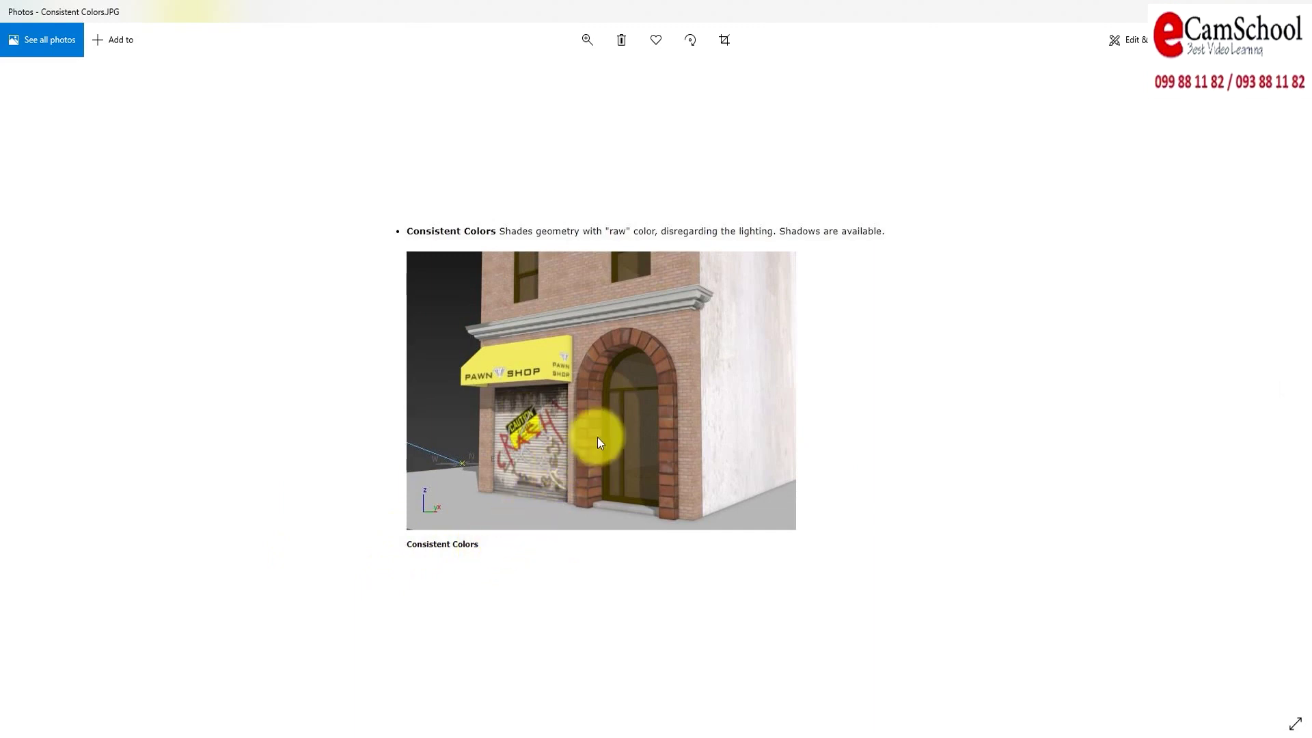
key("Right")
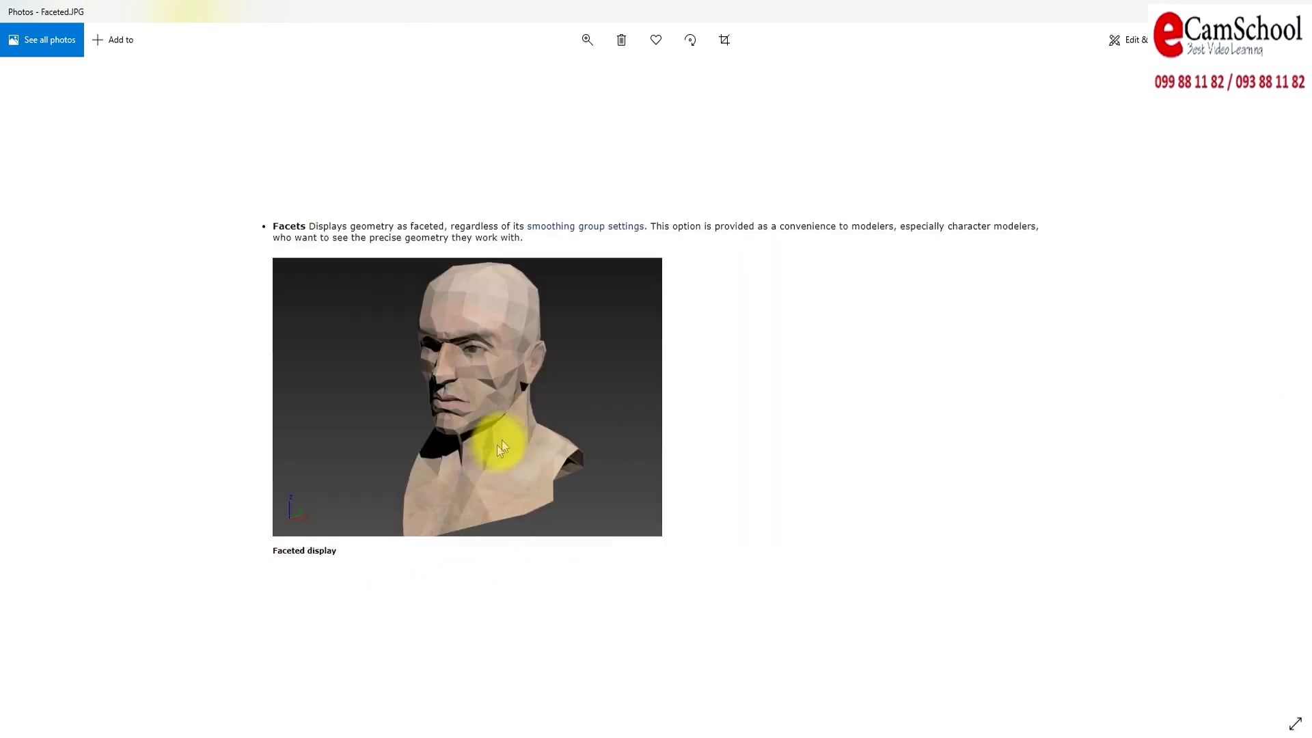
key("Right")
key("Right")
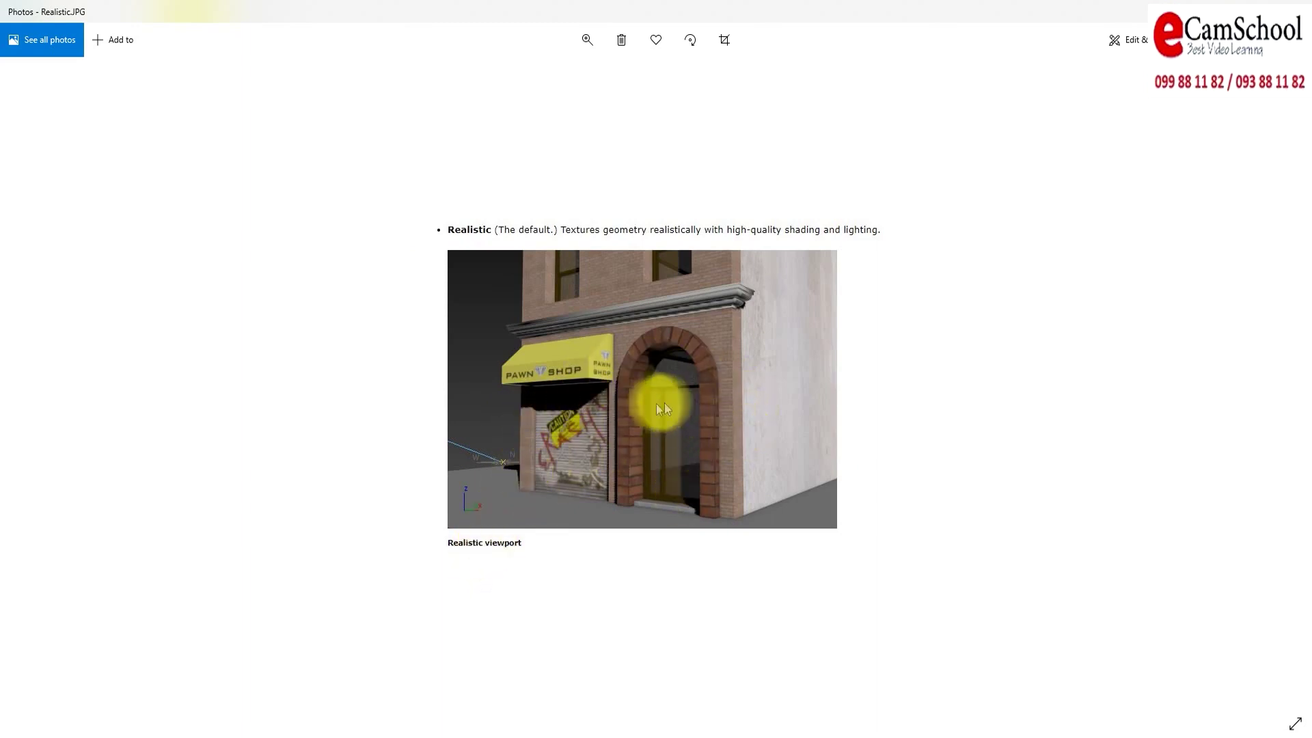
key("Right")
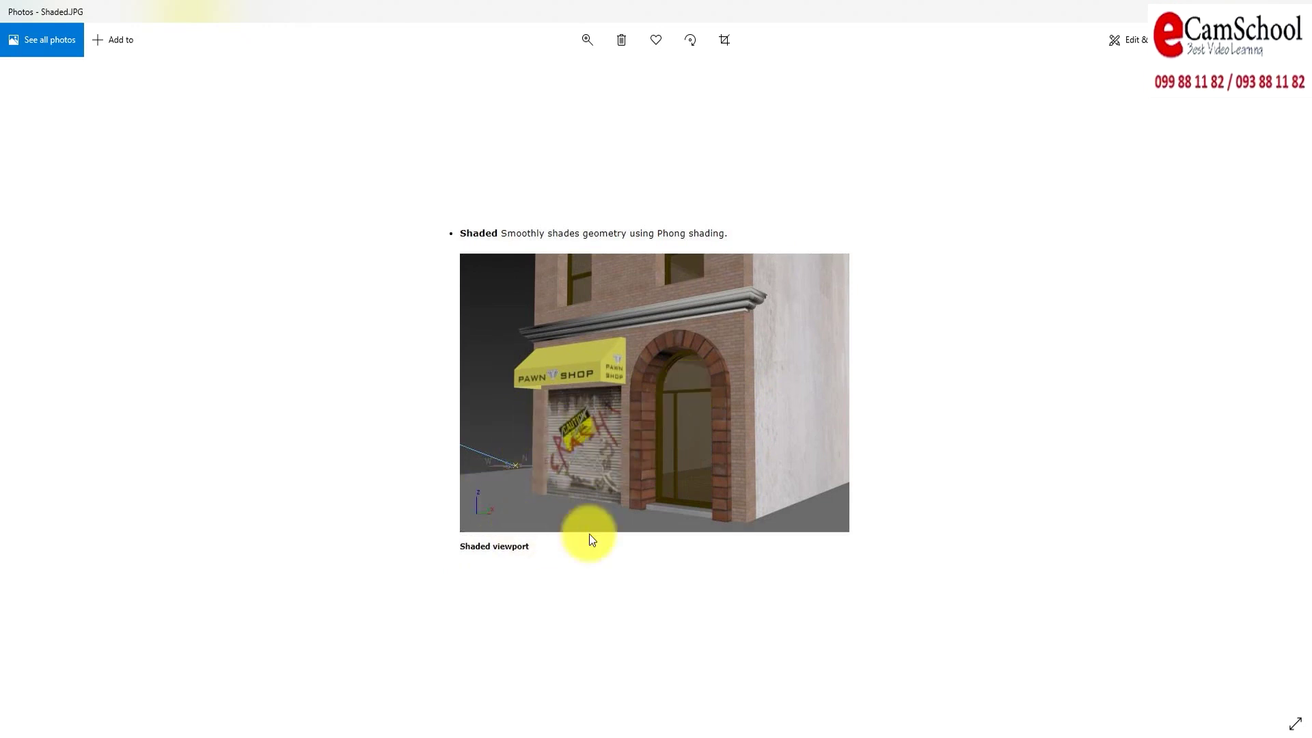
key("Right")
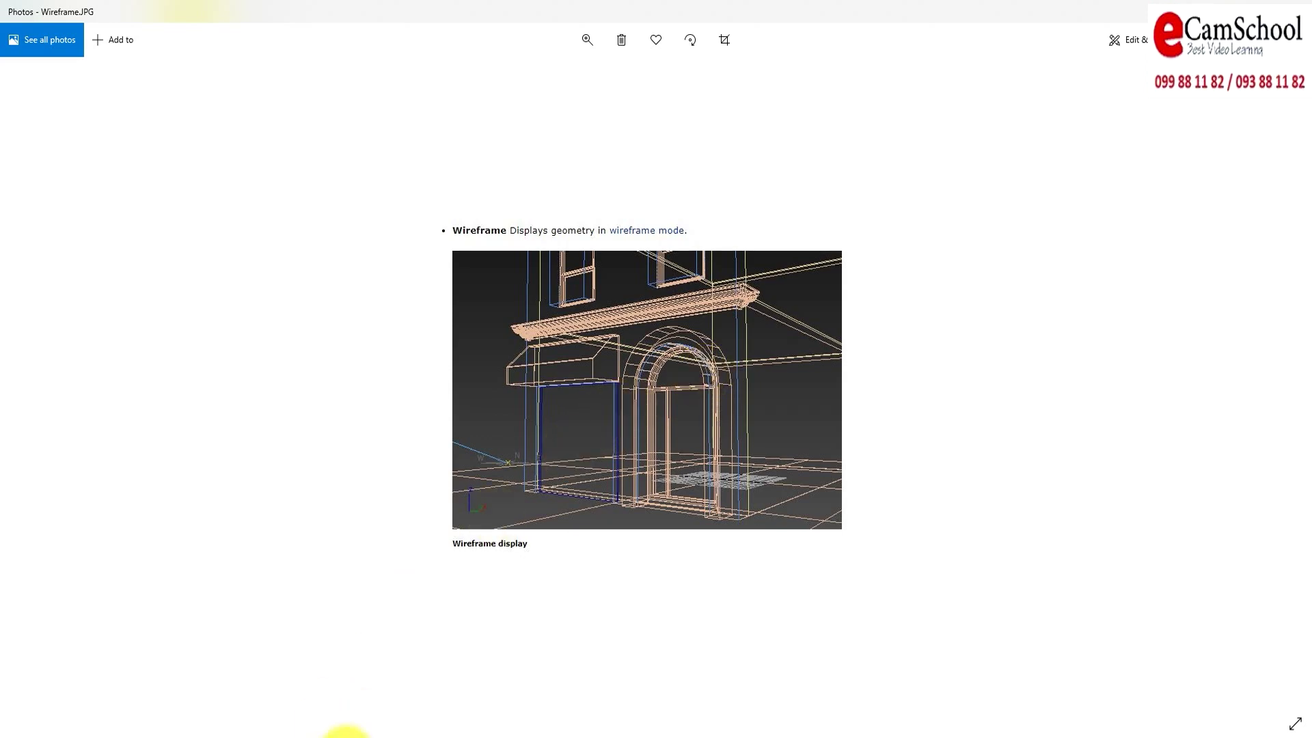
Return to the 3ds Max scene and scroll in the viewport.
left_click(345, 734)
scroll(677, 460, "down", 1)
scroll(617, 469, "down", 3)
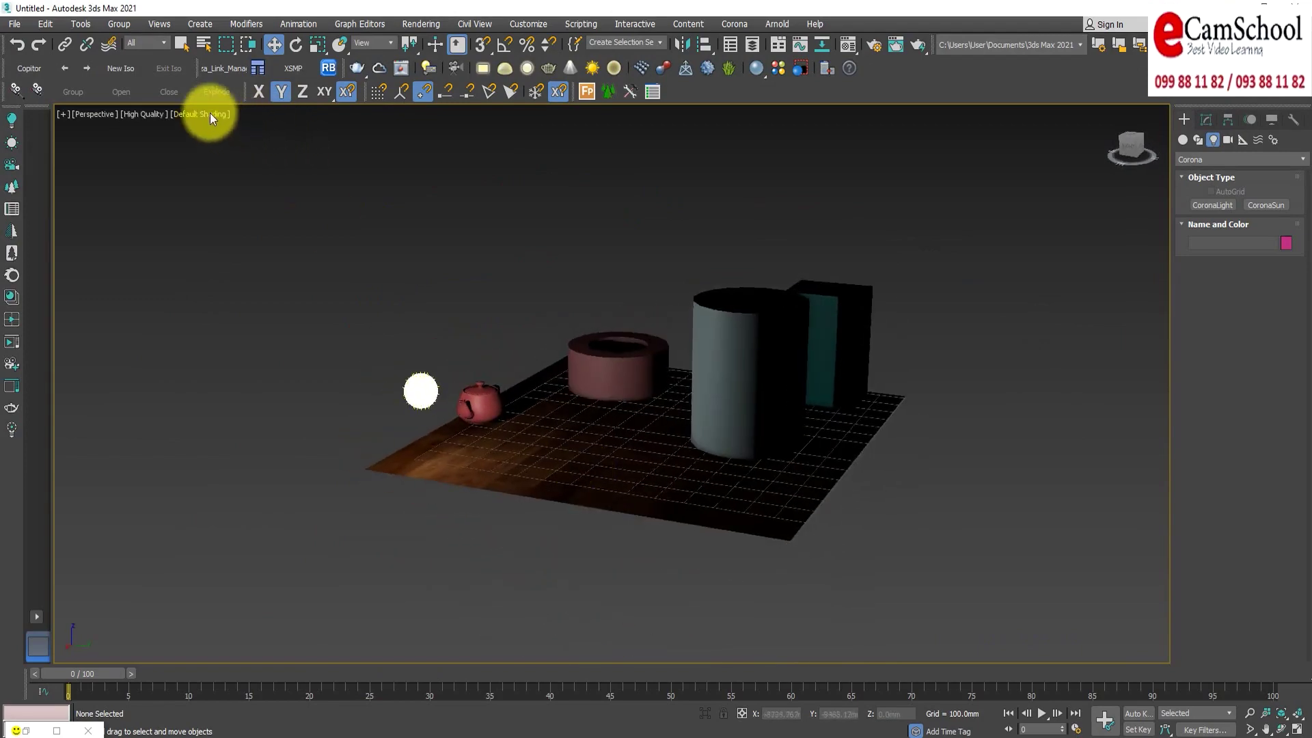
Switch the perspective viewport to Wireframe Override and zoom in on the scene objects.
left_click(211, 113)
left_click(298, 258)
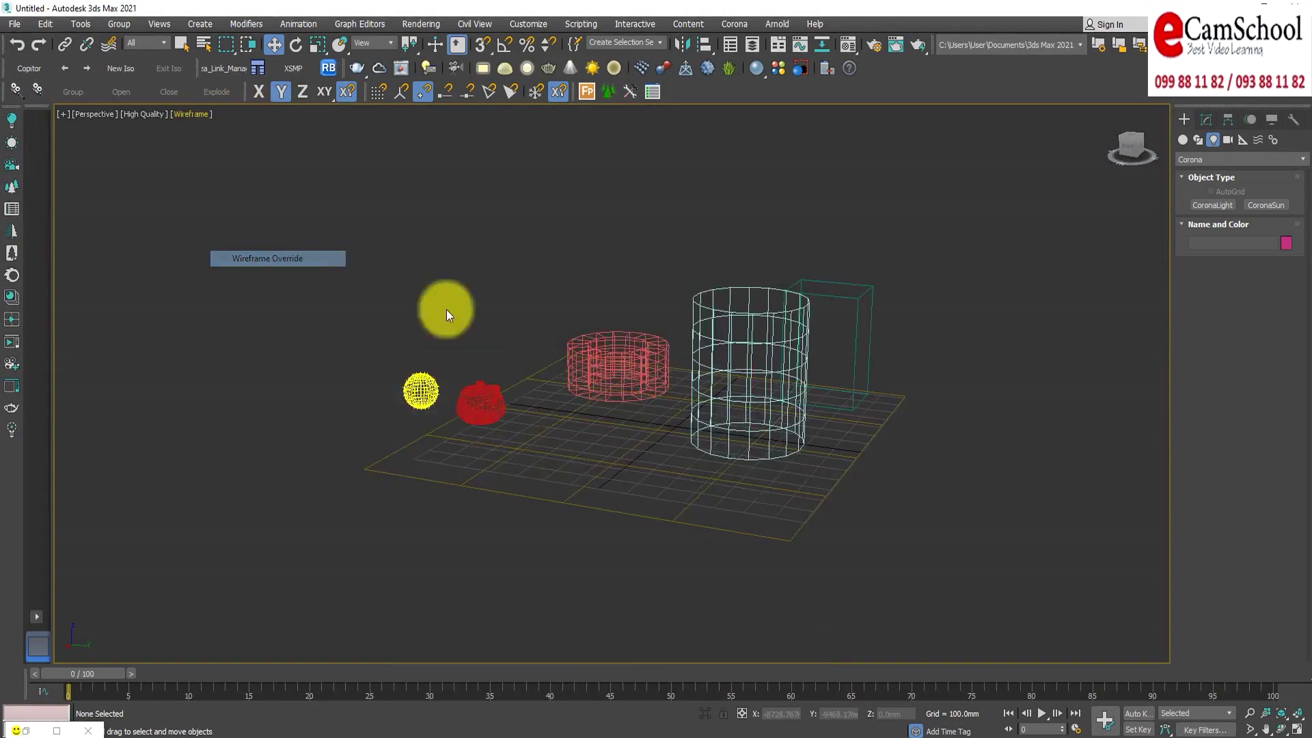
scroll(702, 448, "up", 3)
middle_click_drag(702, 448, 585, 460)
Create Box002, about 530 × 591 × 503 mm, enclosing the teapot.
left_click(1183, 139)
left_click(1209, 205)
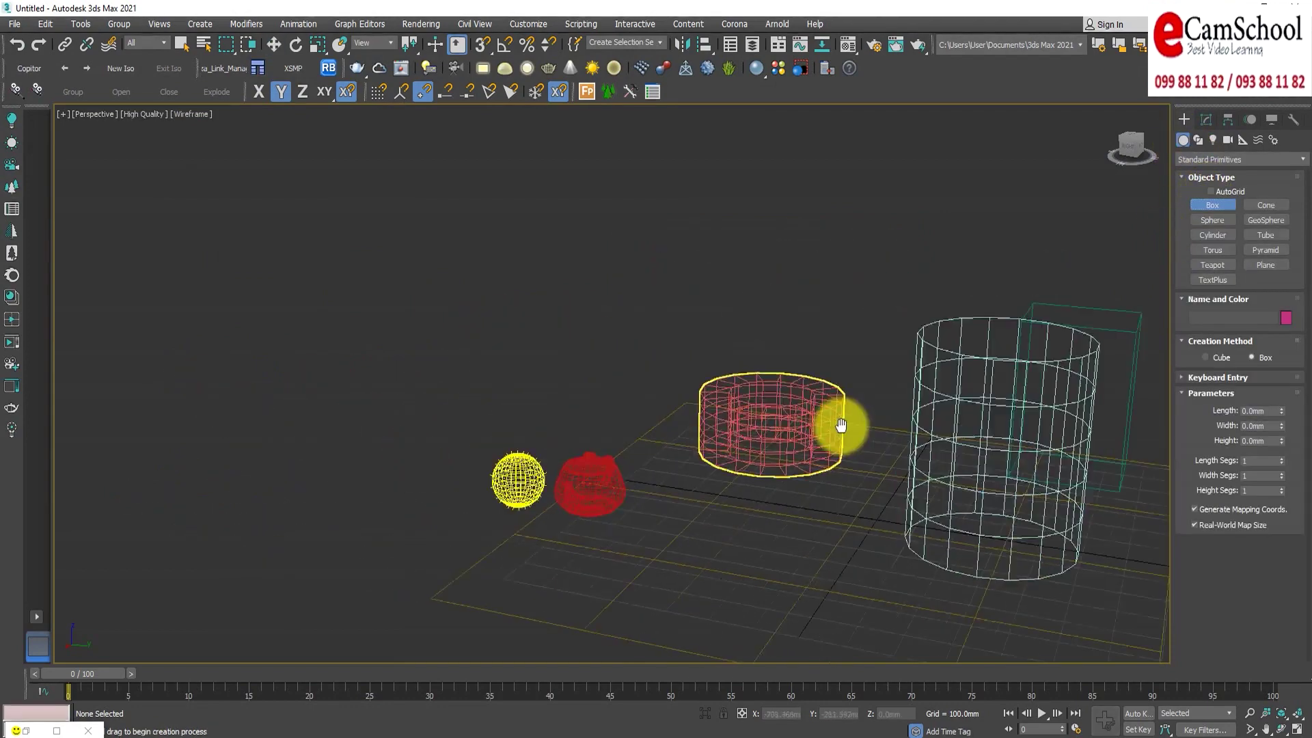
left_click_drag(545, 437, 629, 536)
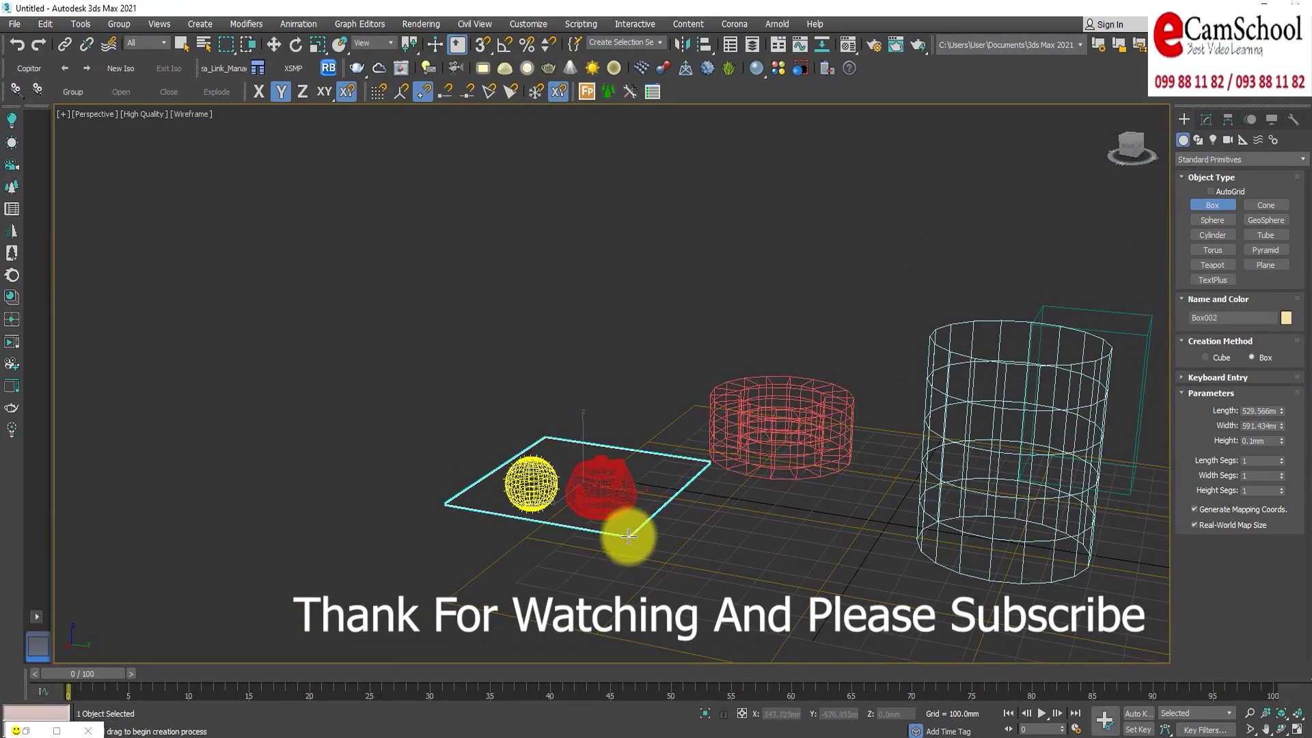
left_click(633, 360)
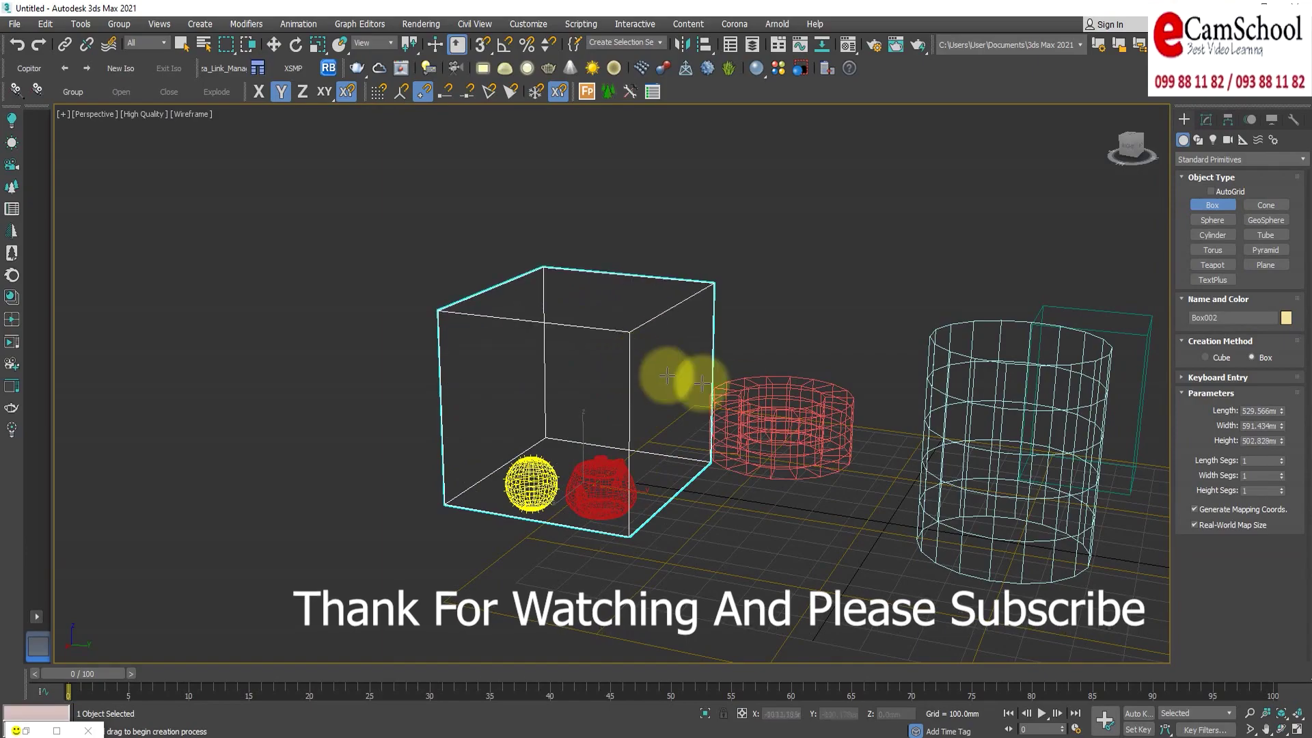
right_click(740, 532)
mouse_move(741, 533)
middle_mouse_down("alt")
mouse_move(621, 515)
mouse_move(547, 539)
mouse_move(591, 552)
mouse_move(837, 527)
middle_mouse_up("alt")
Restore Default Shading and orbit around the new box to see its lit side.
left_click(207, 113)
middle_click_drag(734, 490, 484, 498, "alt")
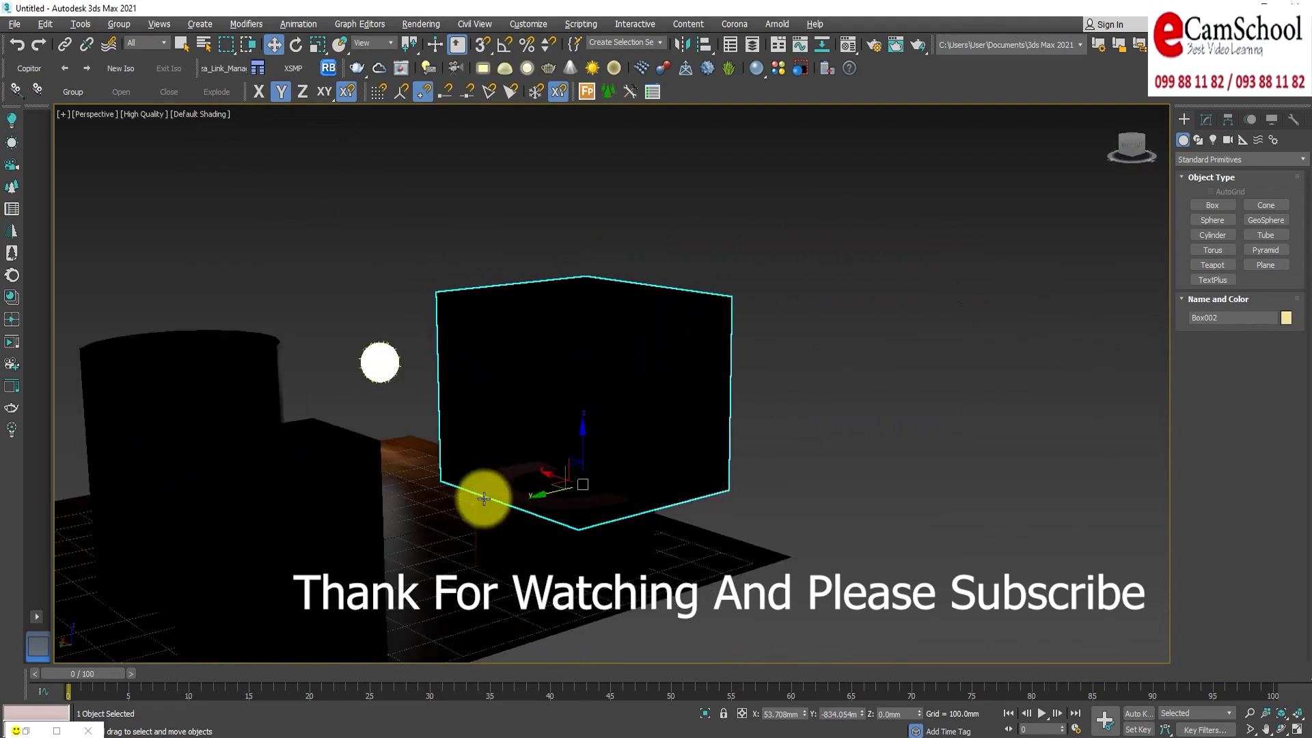
mouse_move(507, 542)
middle_mouse_down("alt")
mouse_move(694, 542)
mouse_move(630, 519)
mouse_move(785, 610)
middle_mouse_up("alt")
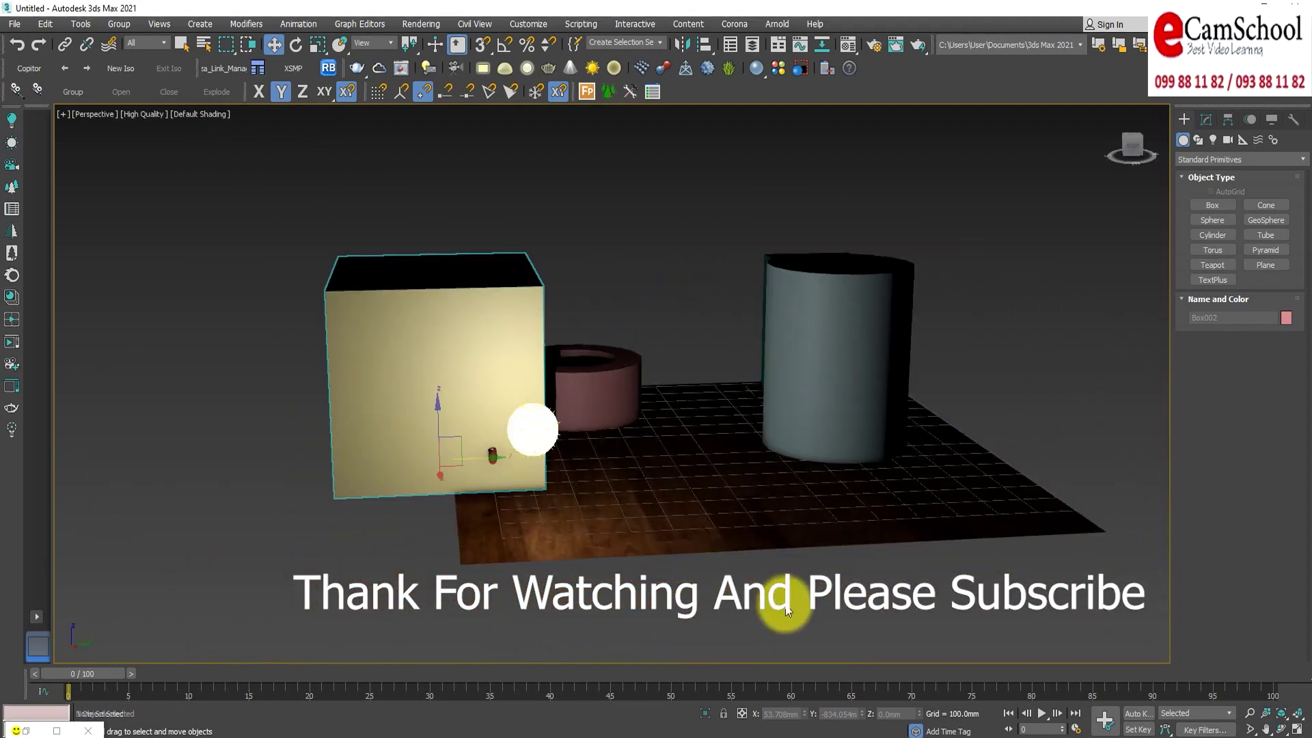